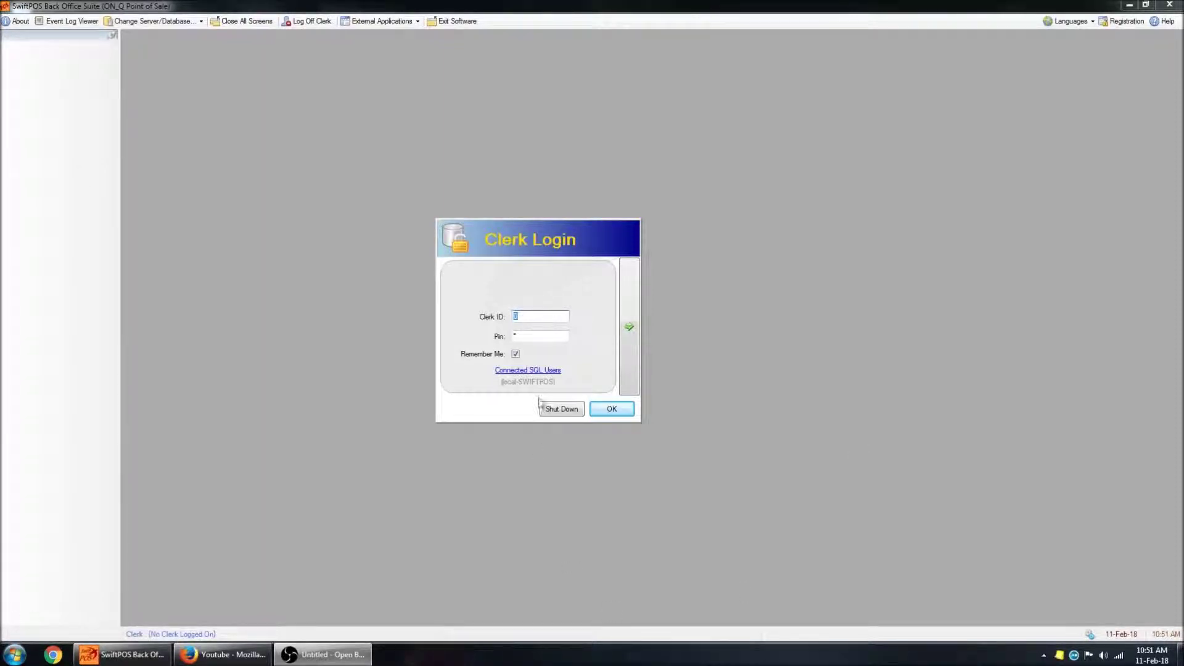
Log in as the clerk and open Product Records, which lists 405 products.
click(541, 317)
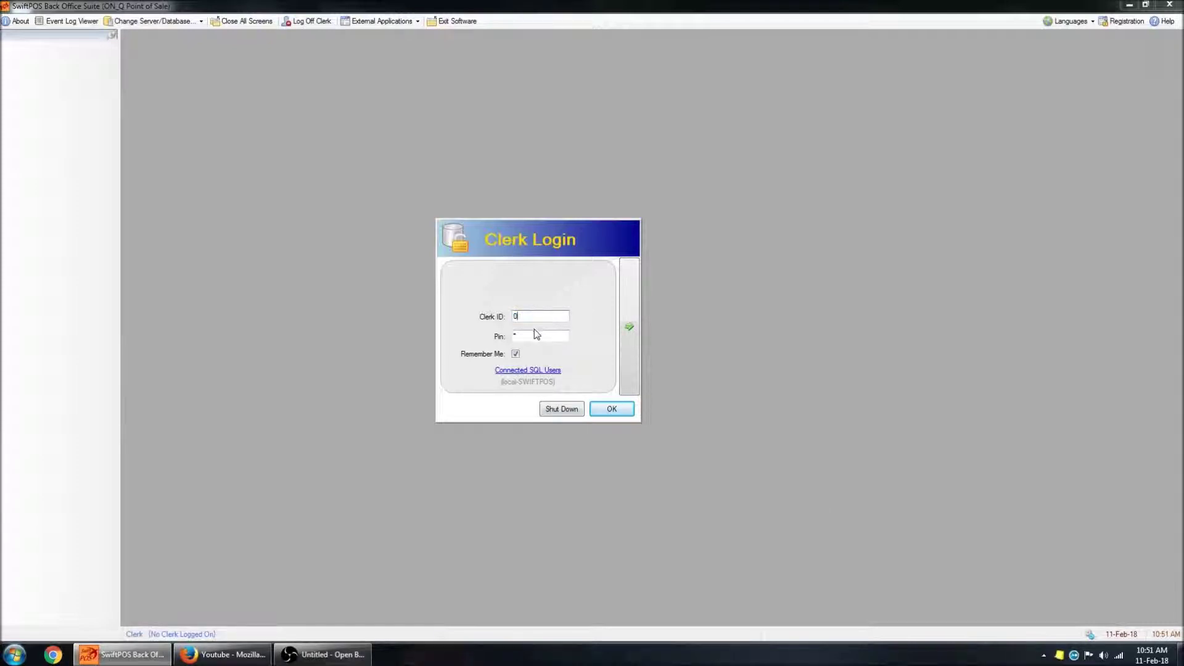
click(534, 337)
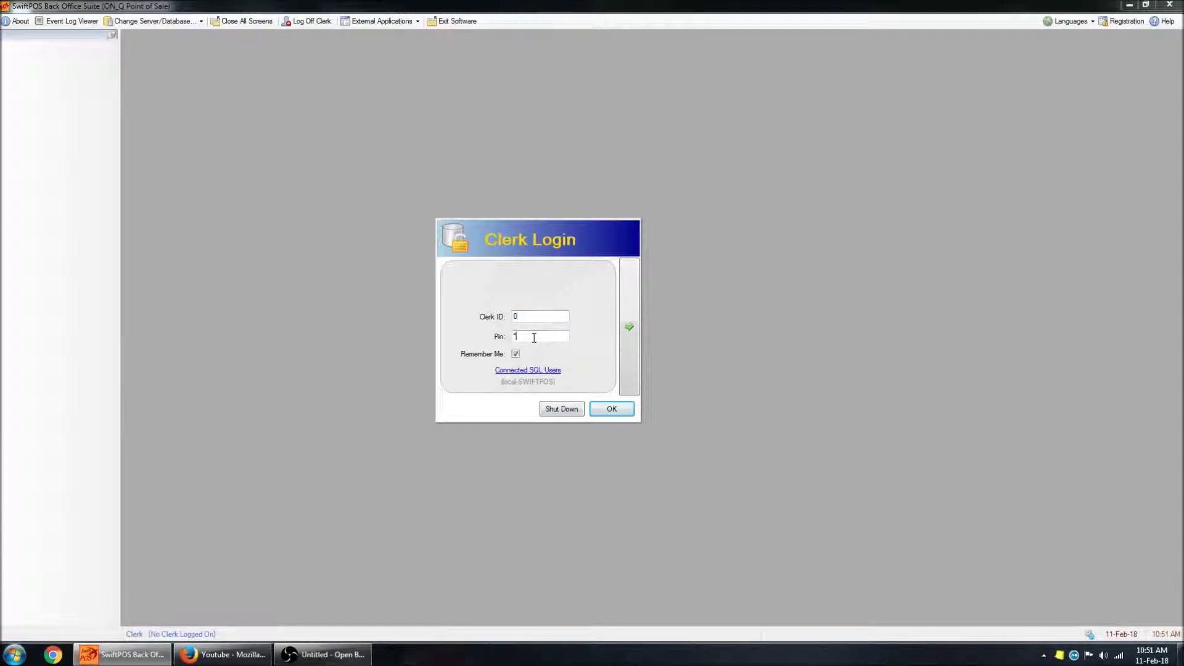
click(621, 413)
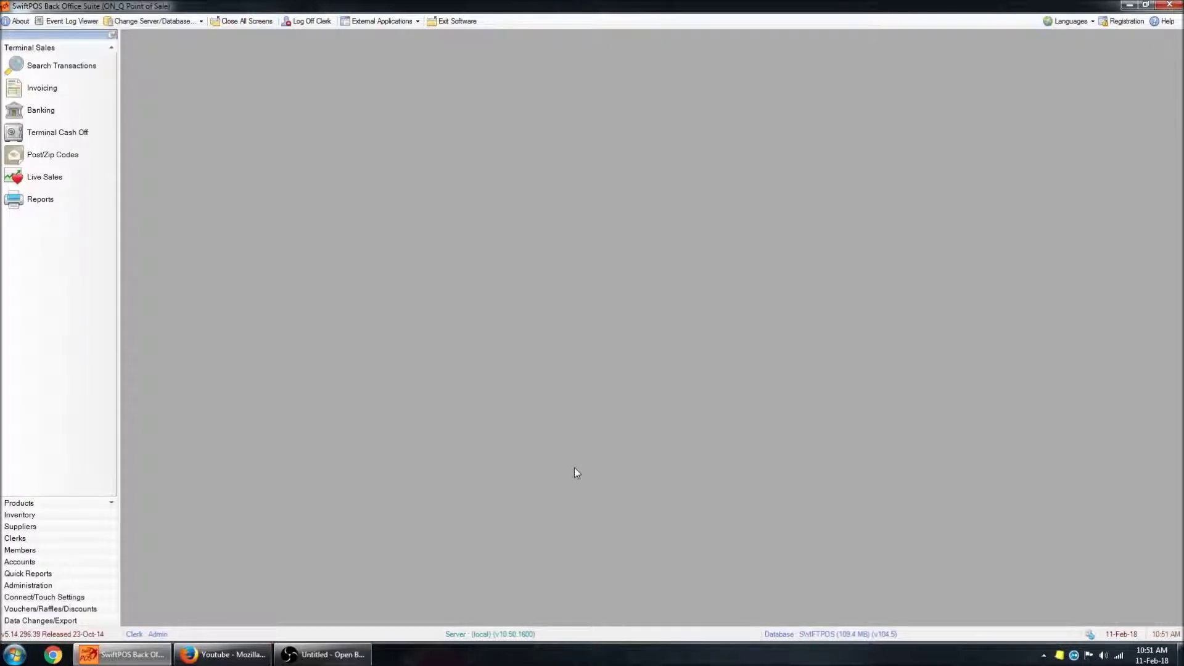
click(35, 504)
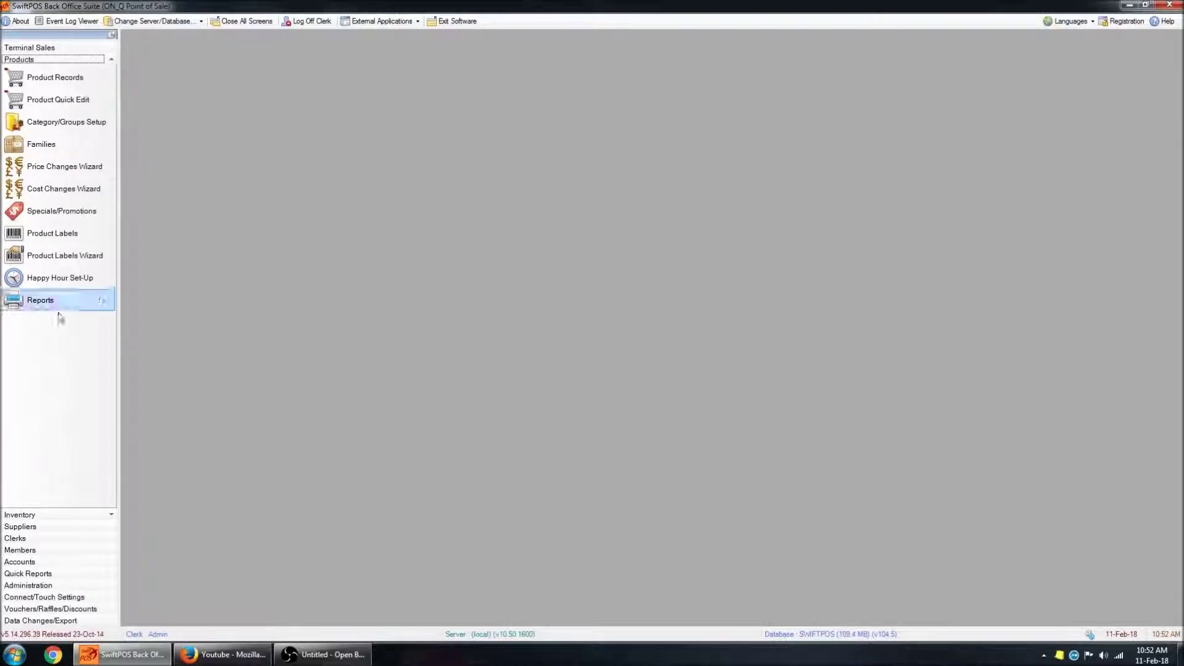
click(74, 80)
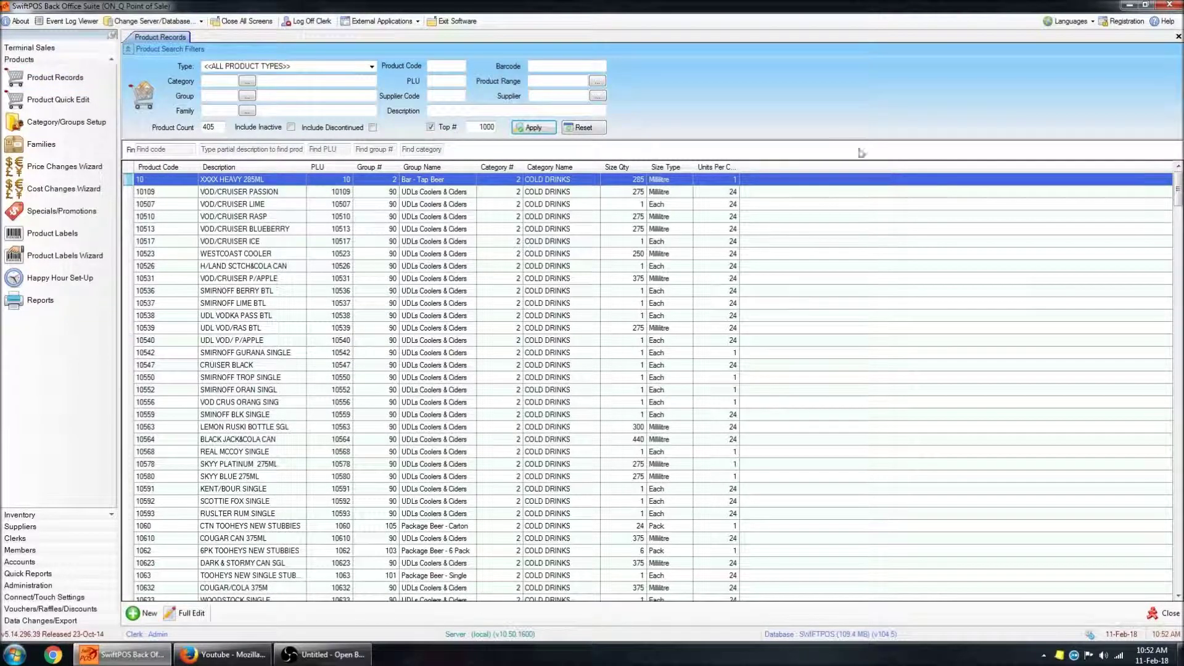
click(817, 229)
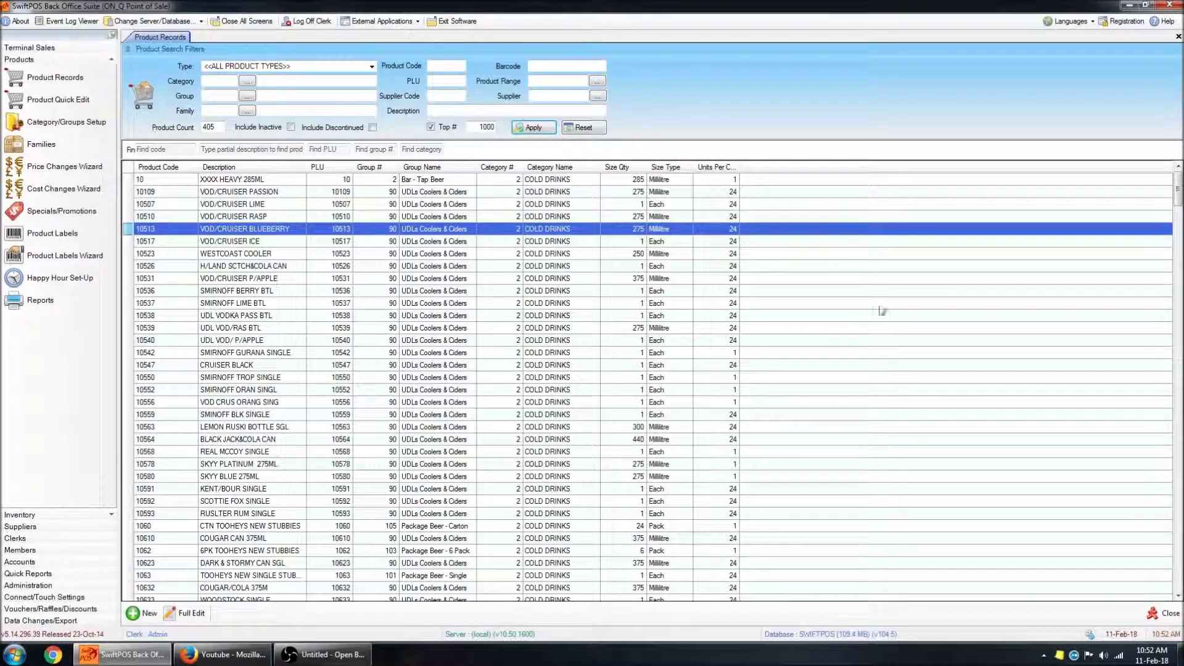
mouse_move(1168, 203)
mouse_down()
mouse_move(1177, 274)
mouse_move(1178, 196)
mouse_up()
click(129, 51)
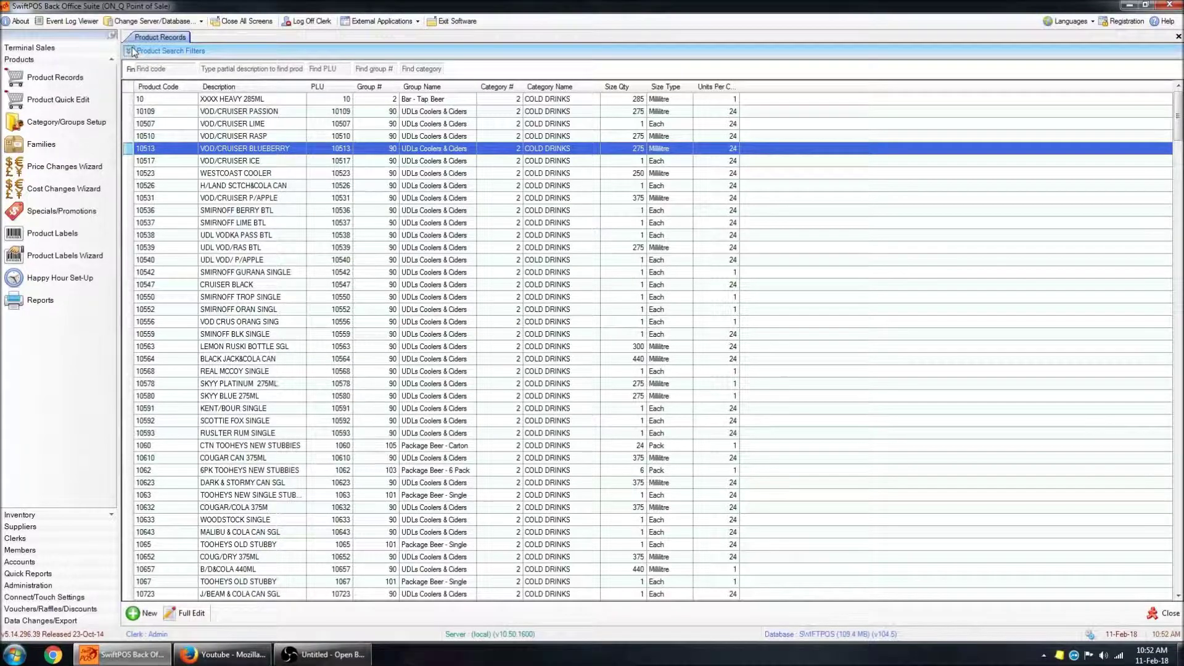
click(132, 51)
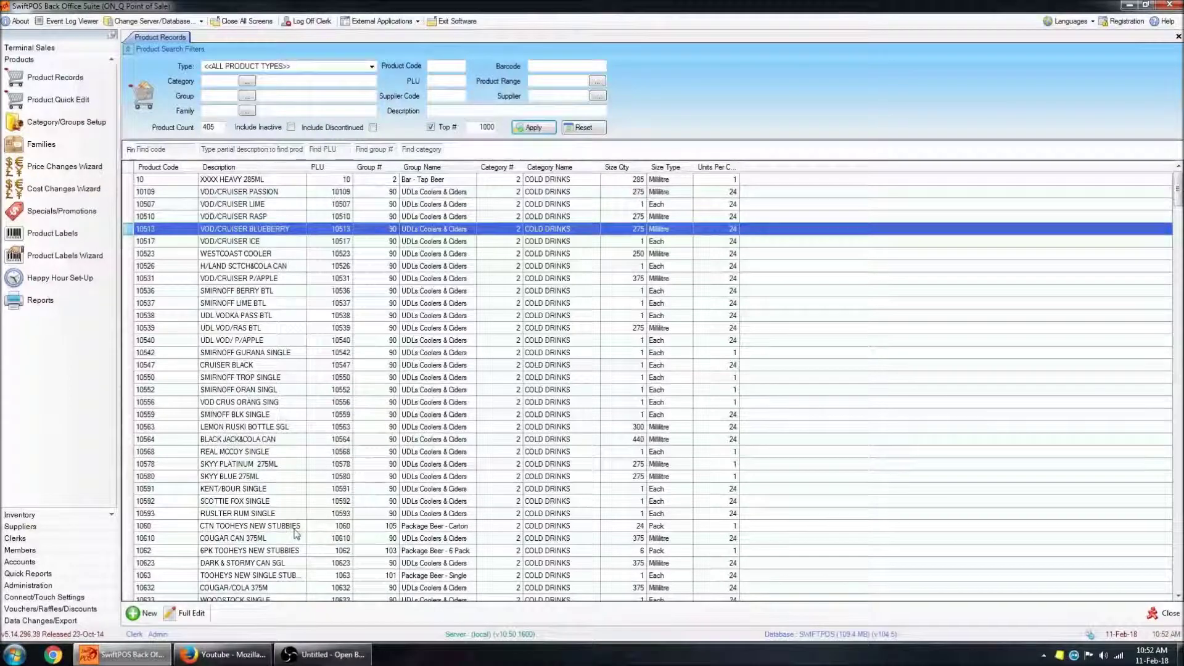
click(493, 113)
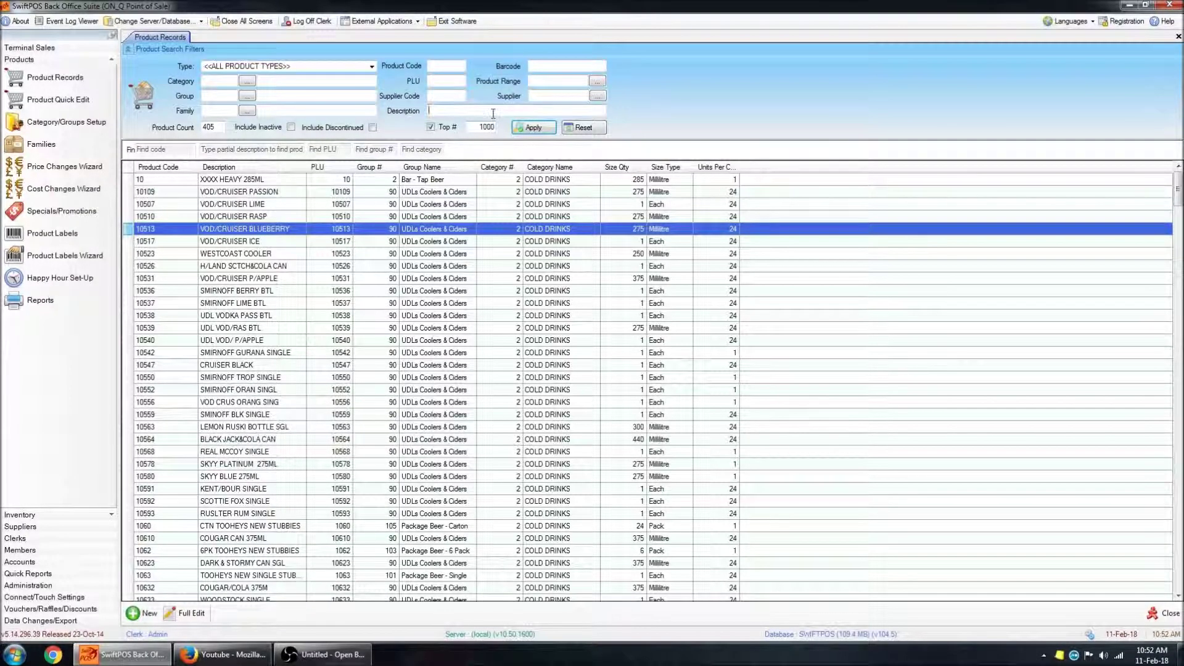
Filter the product list to category 232 HOT DRINKS, showing its 15 coffee and tea products.
click(246, 81)
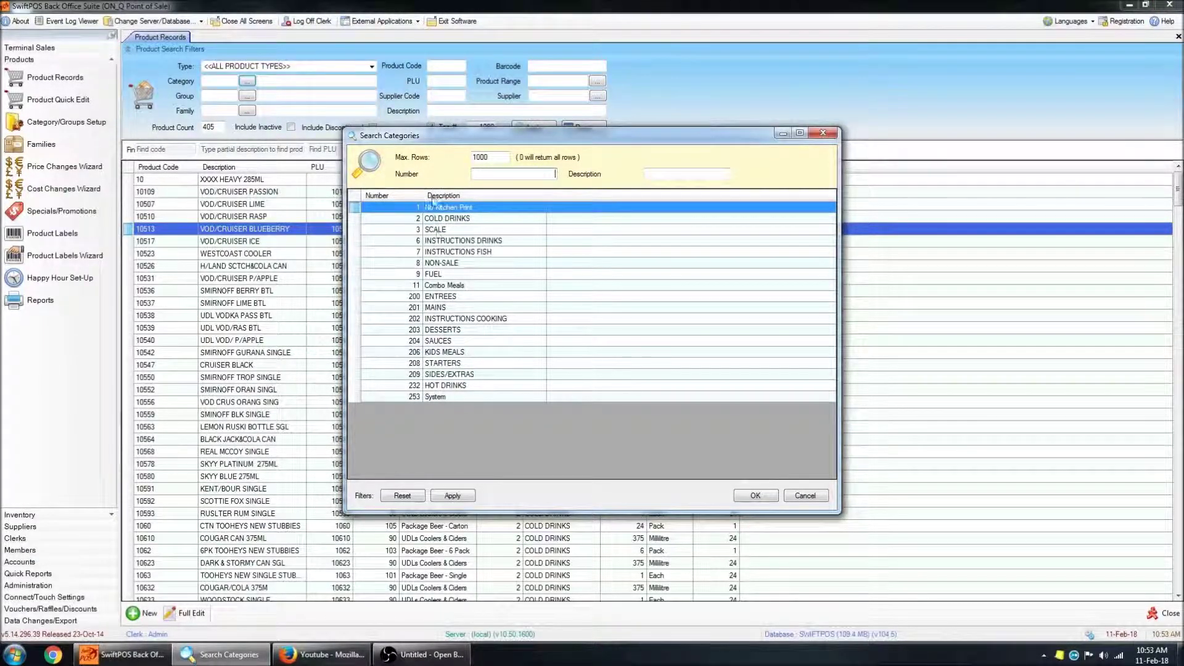
click(468, 386)
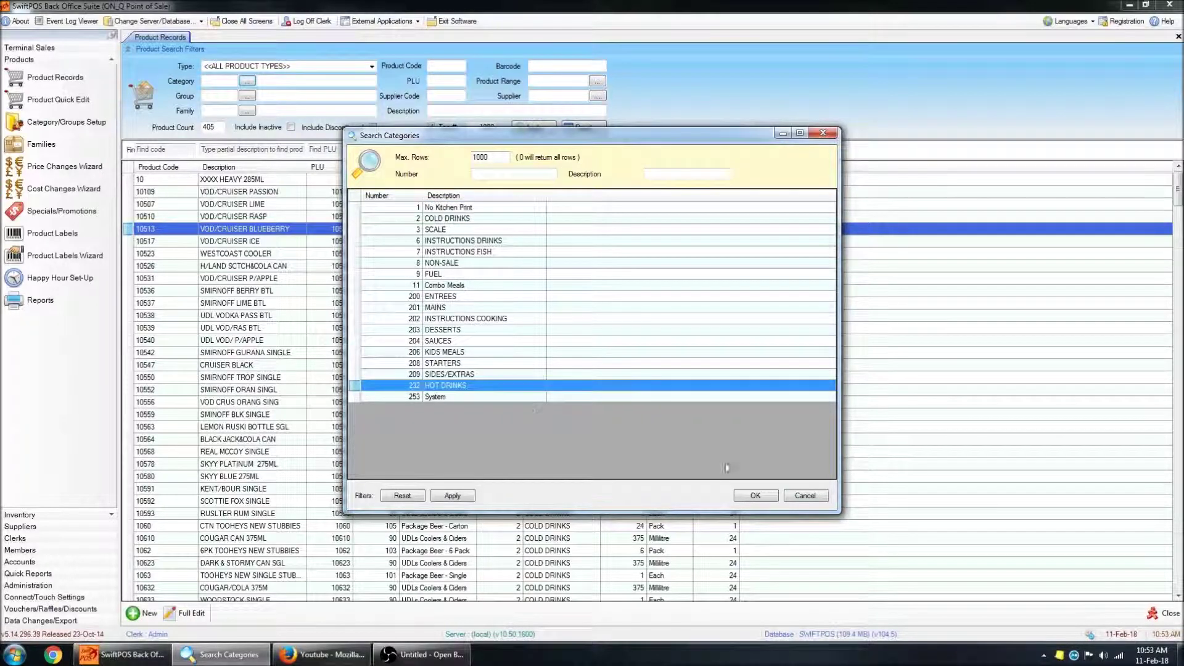
click(756, 496)
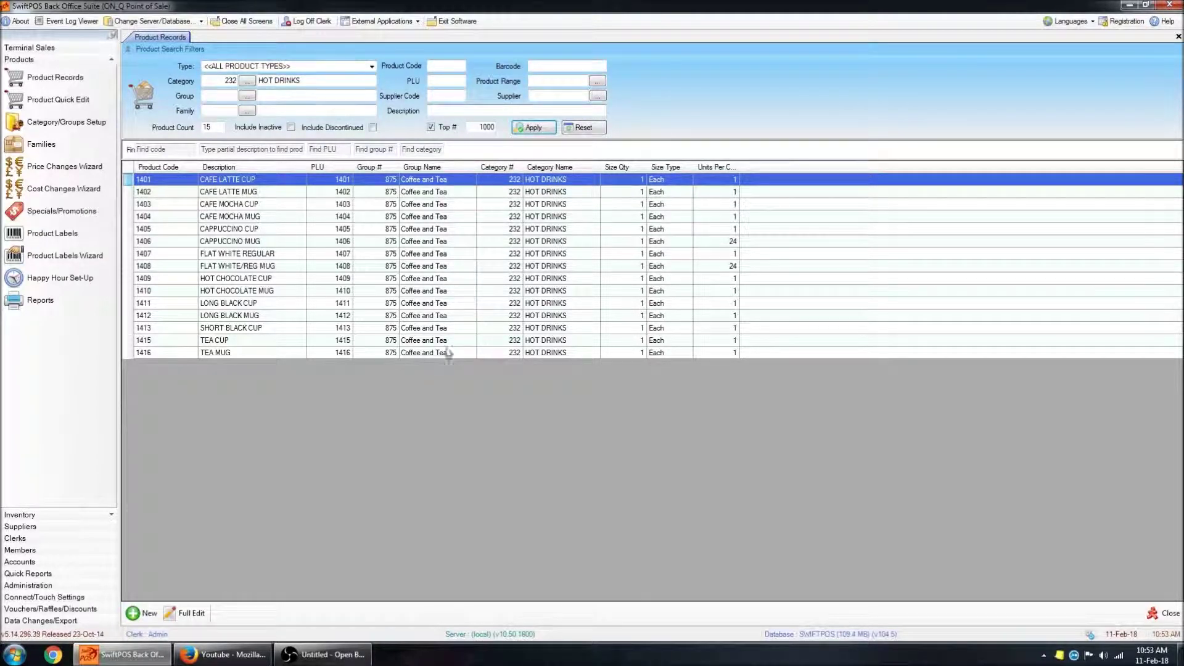
click(261, 317)
Filter the hot drinks by description 'mug' down to 7 products, then open CAFE LATTE MUG in full edit.
click(277, 291)
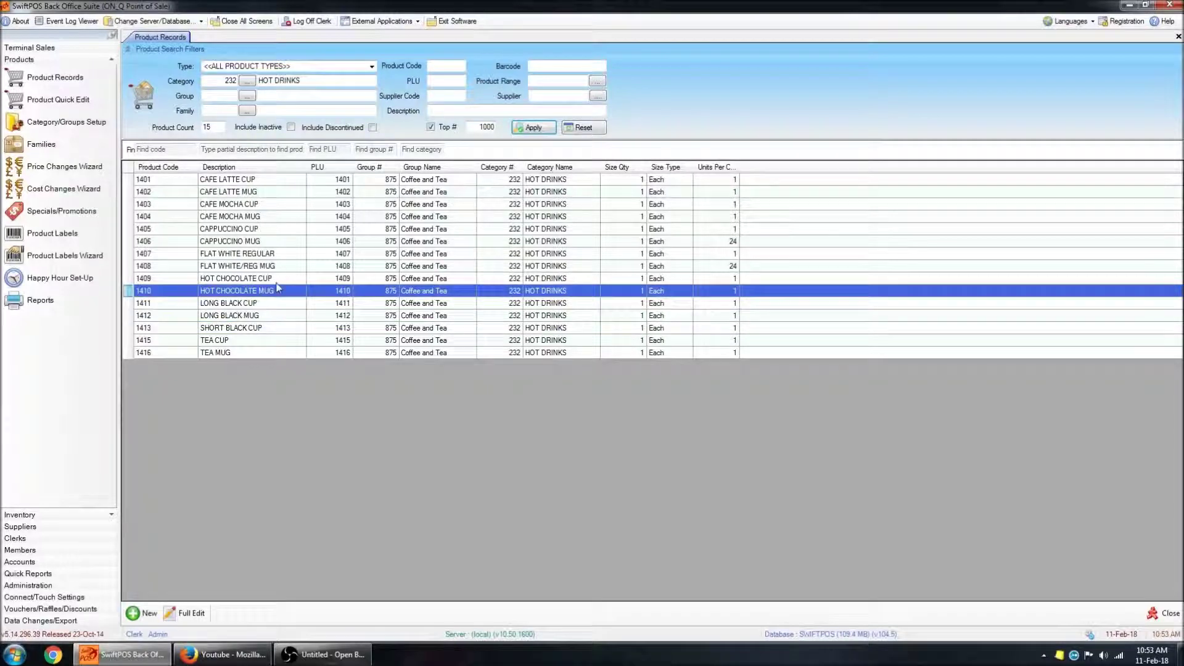
click(279, 268)
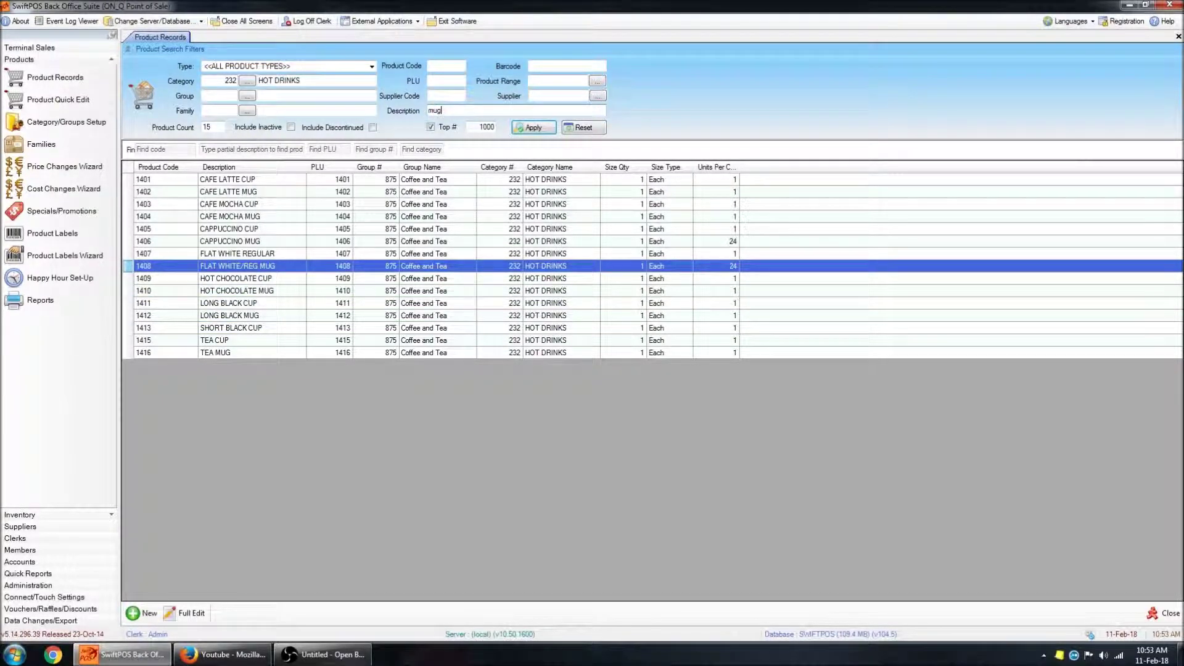
key(Return)
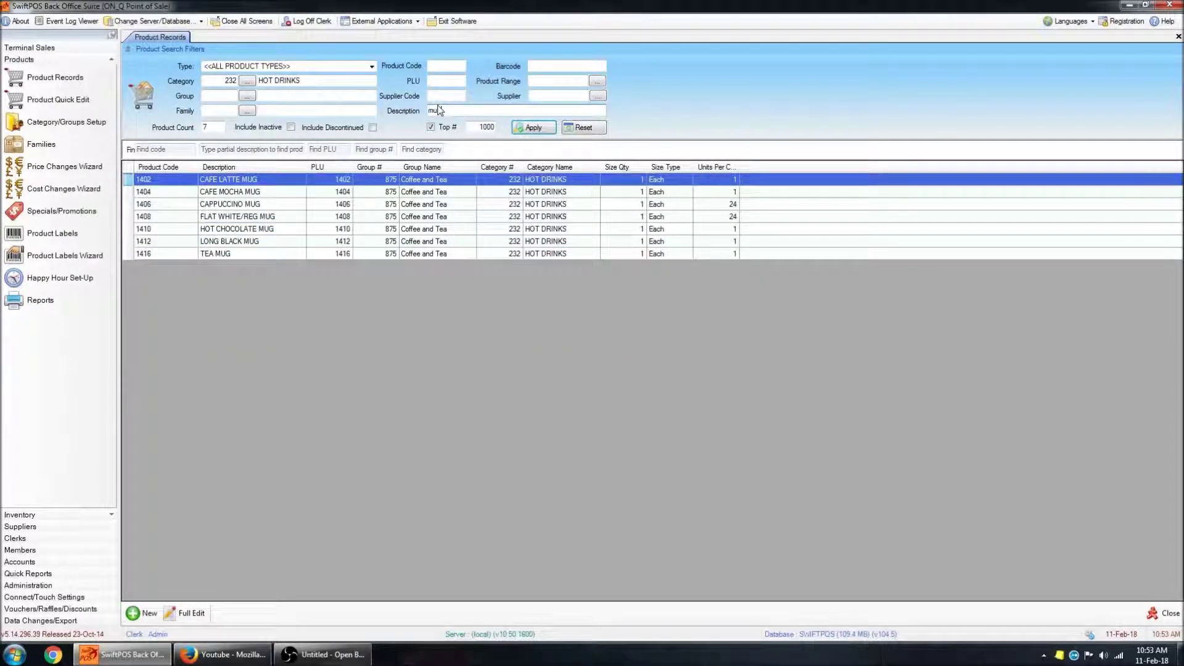
text(g)
double_click(133, 180)
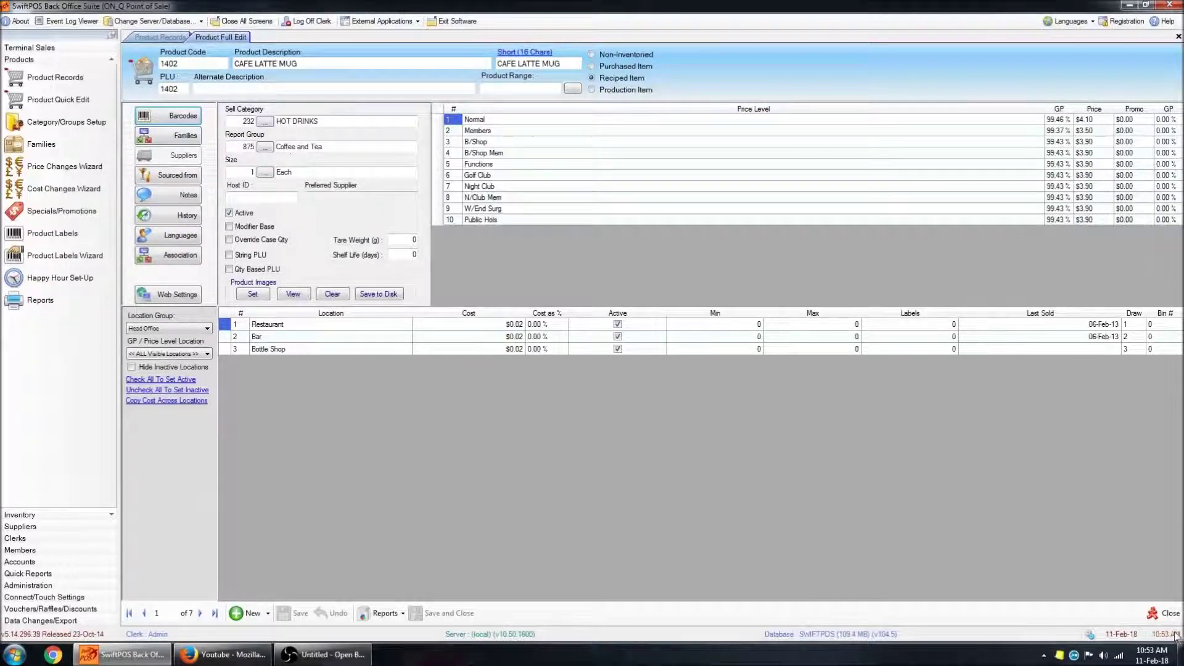
Reopen CAFE LATTE MUG in full edit and review its description, short name and ten price levels.
click(1151, 613)
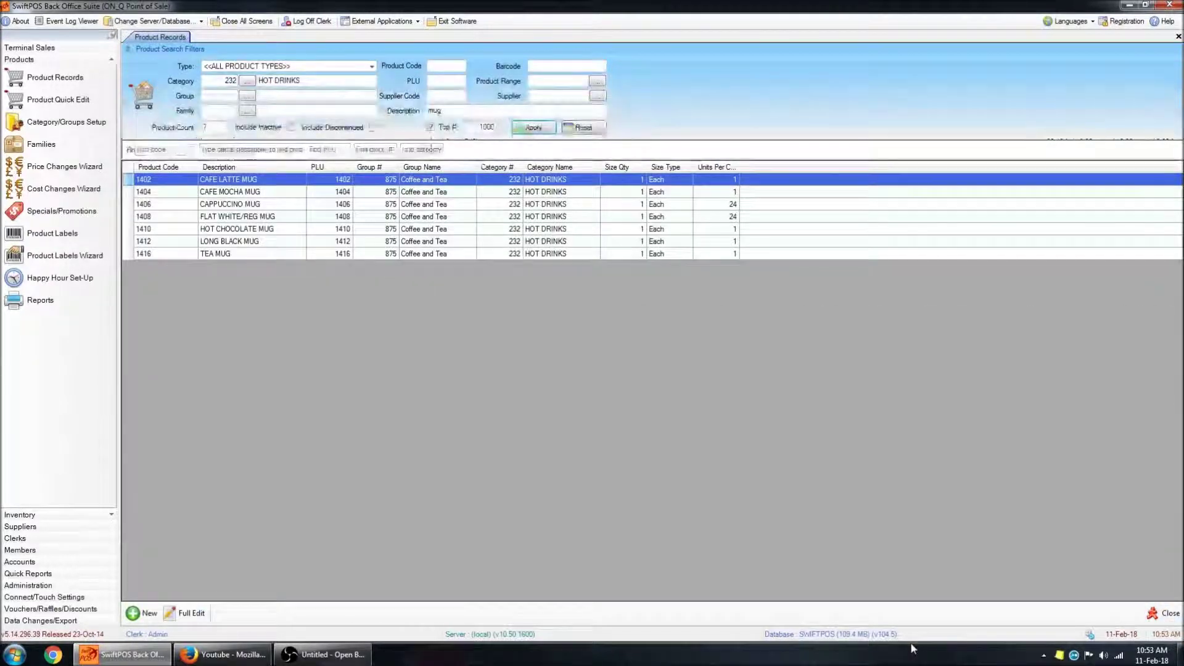
click(192, 613)
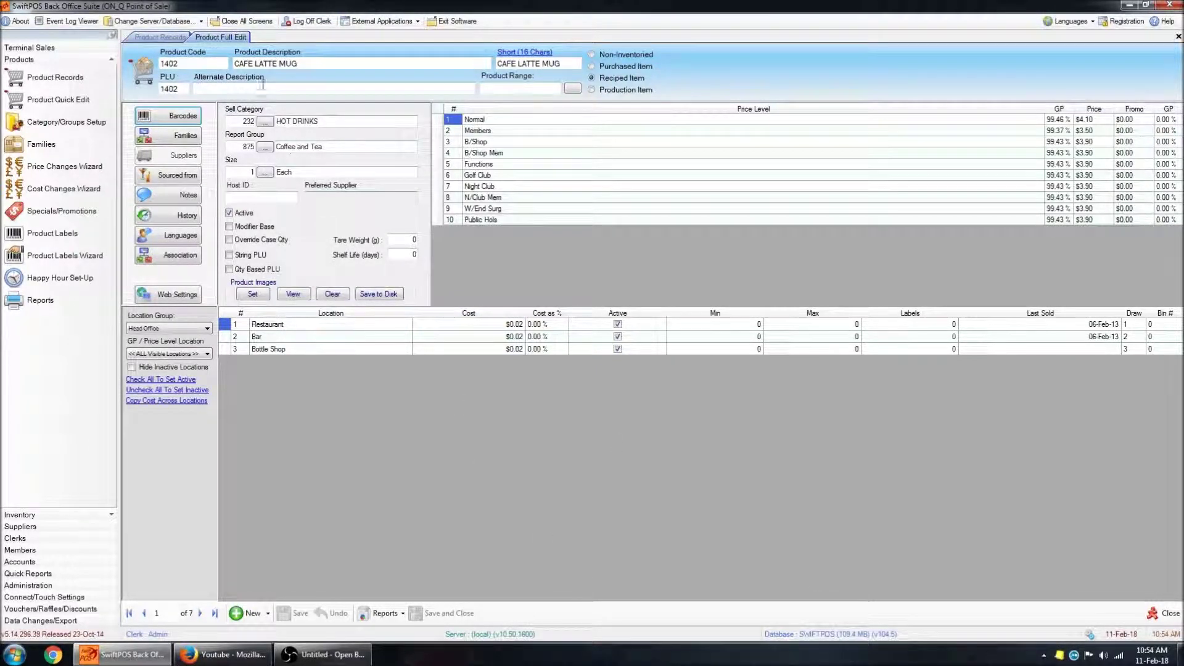
drag(364, 64, 230, 64)
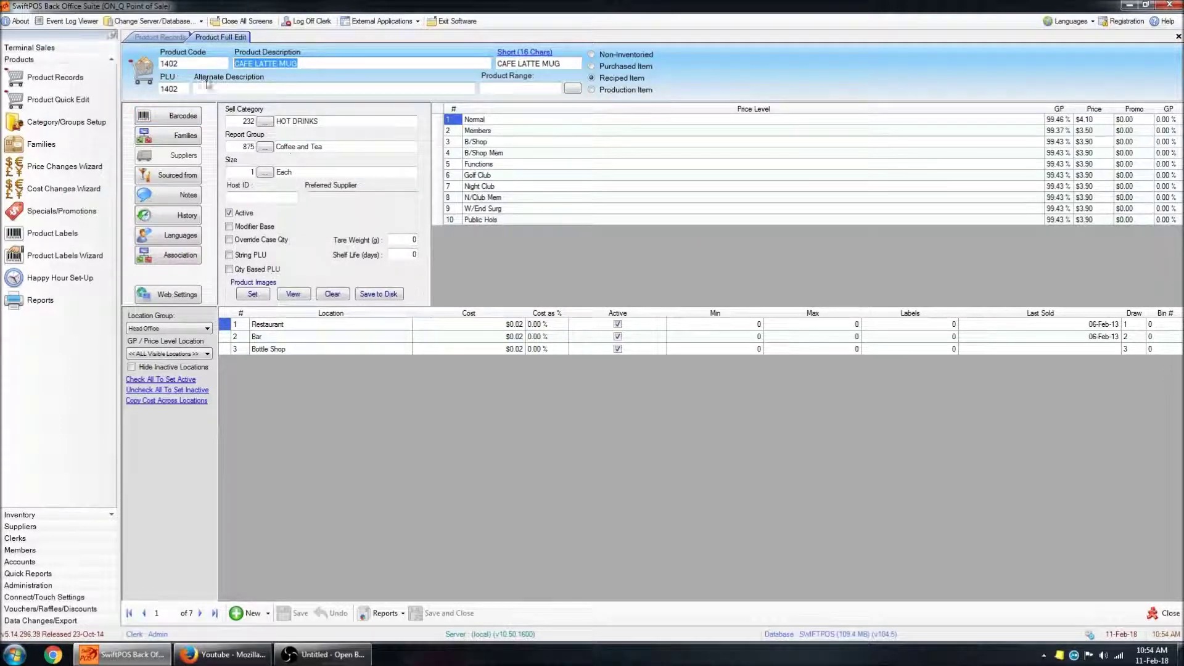
click(180, 89)
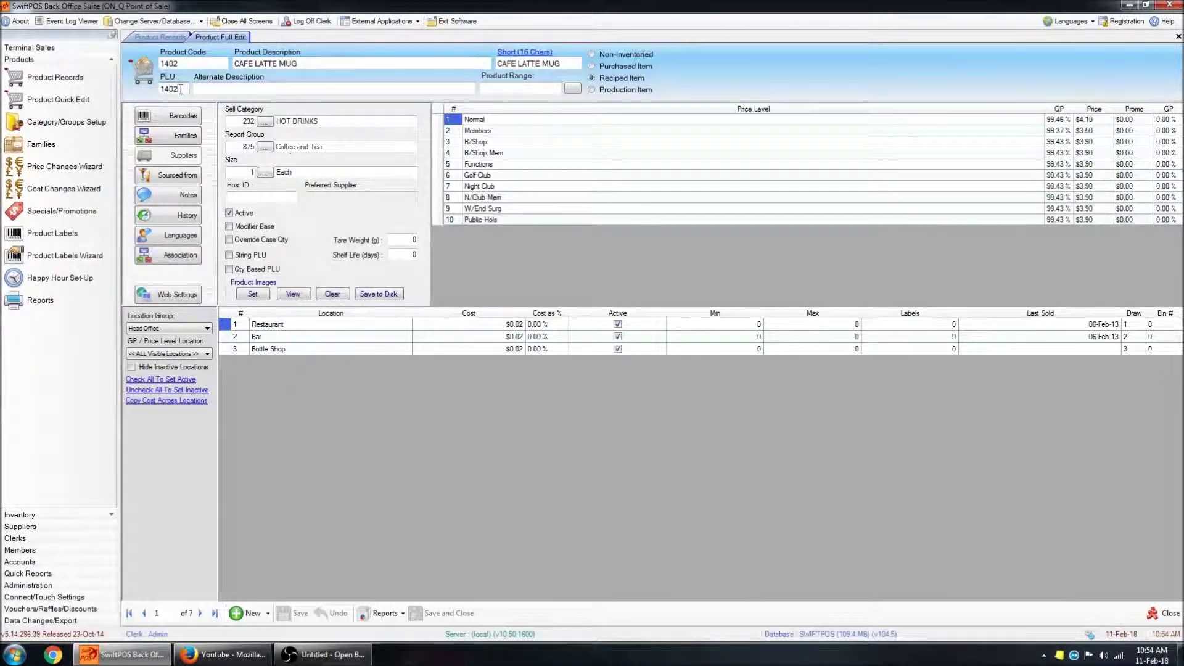
drag(570, 62, 494, 62)
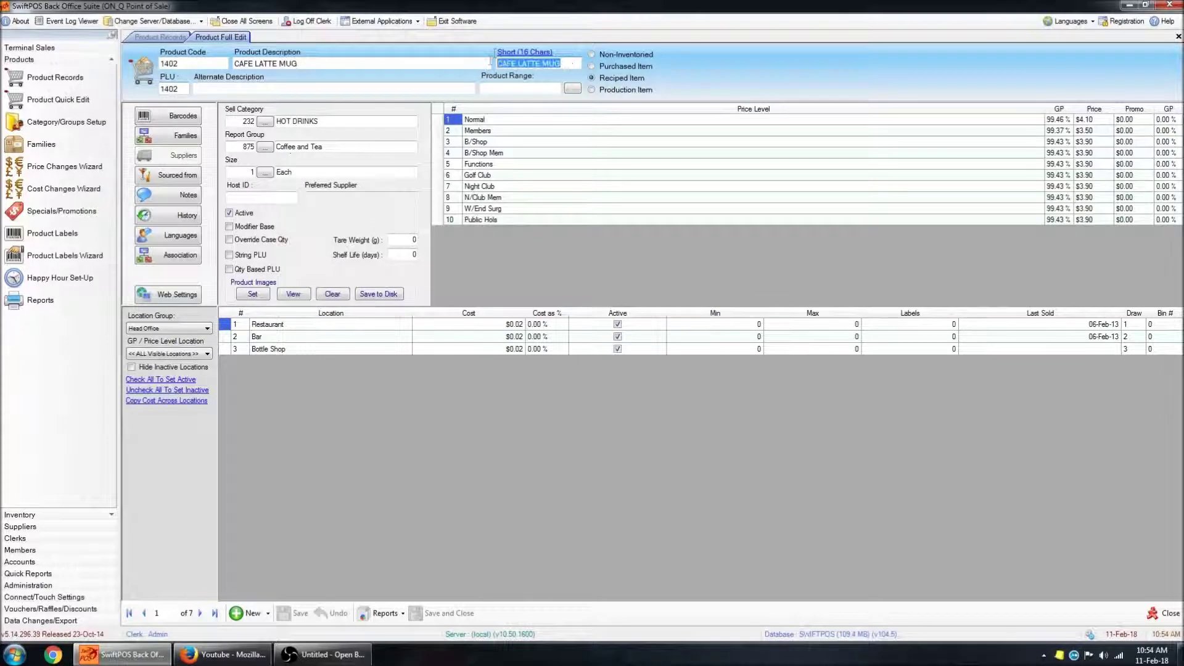
click(571, 60)
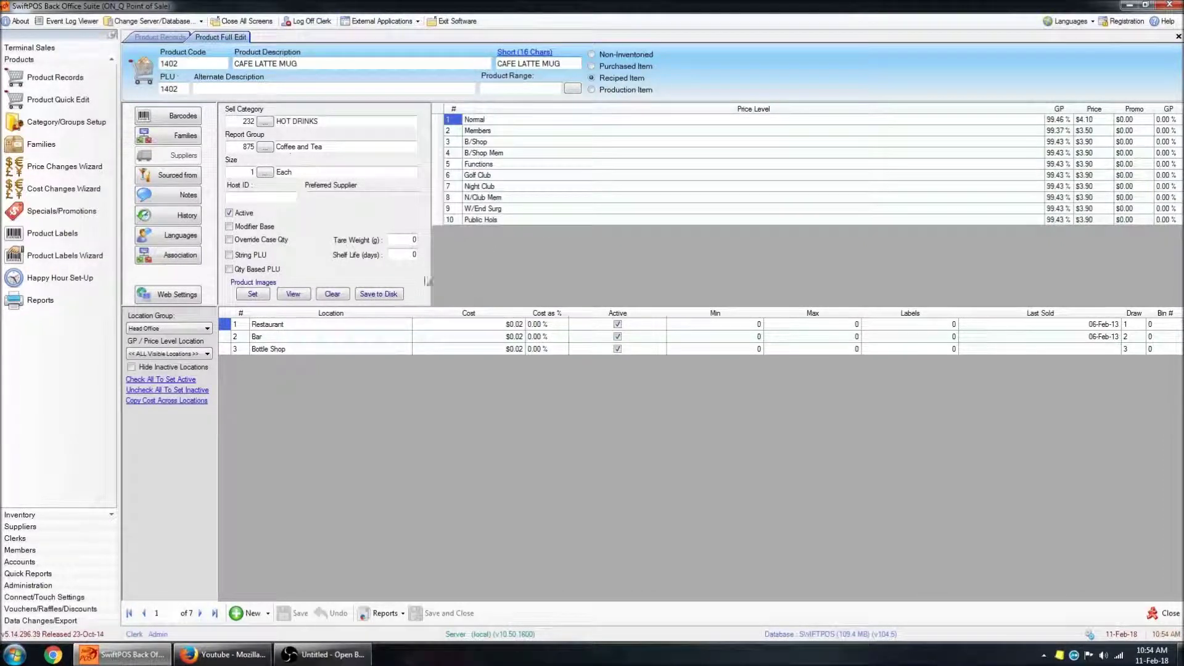
key(shift+Tab)
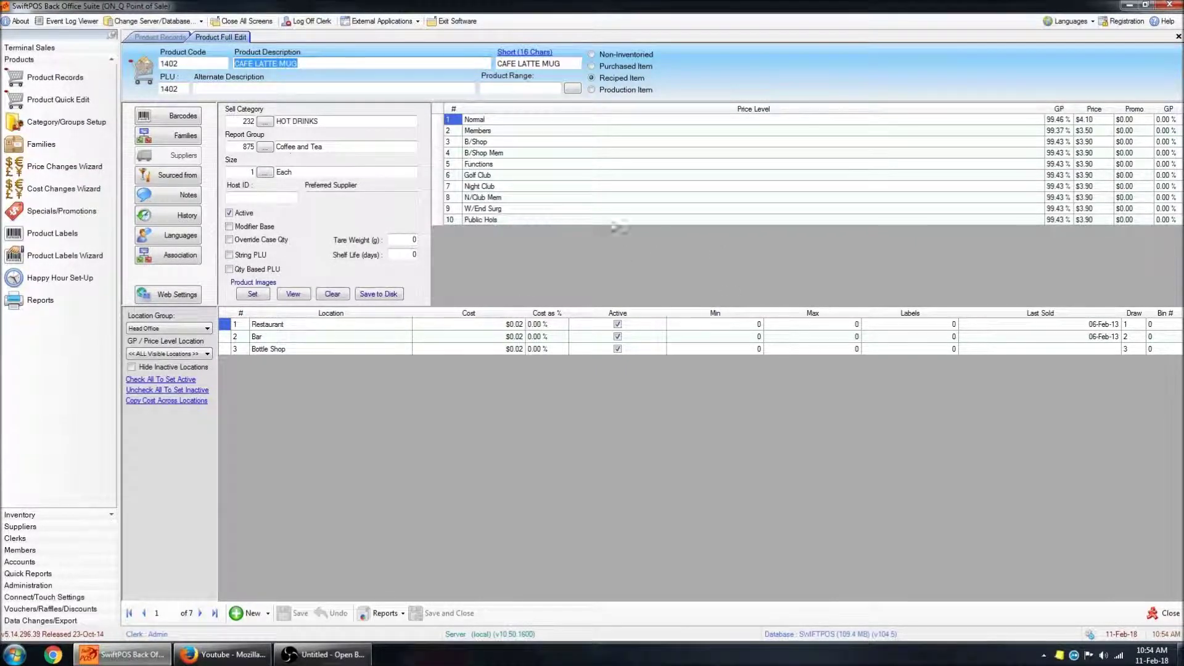
click(700, 176)
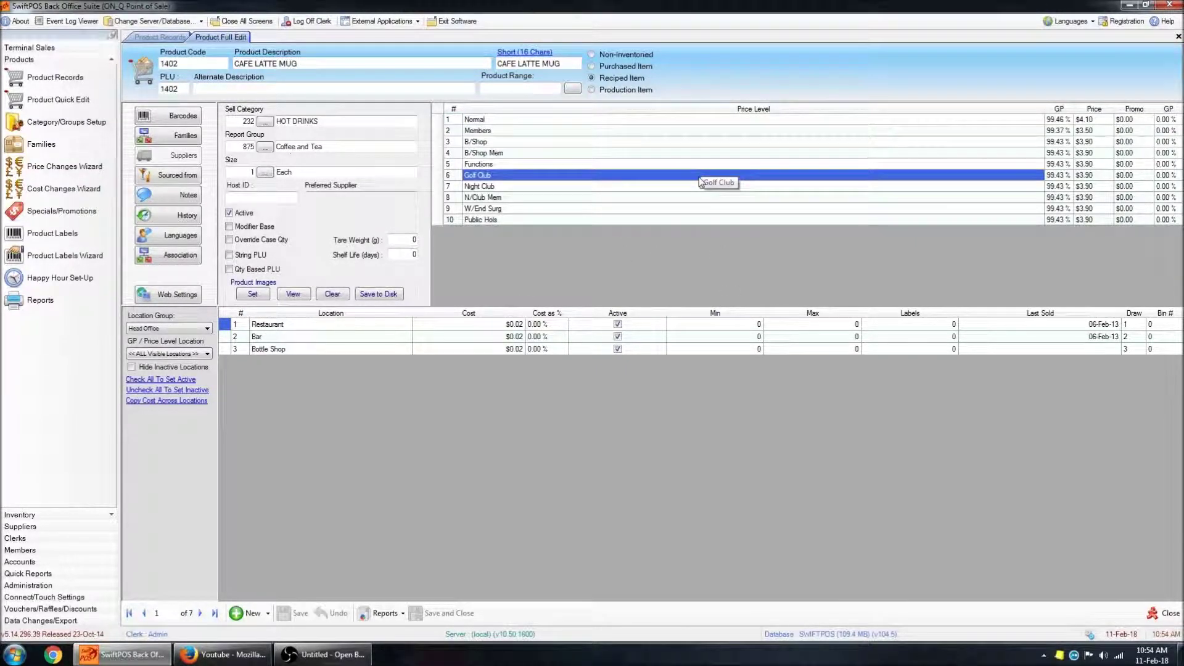
click(1036, 120)
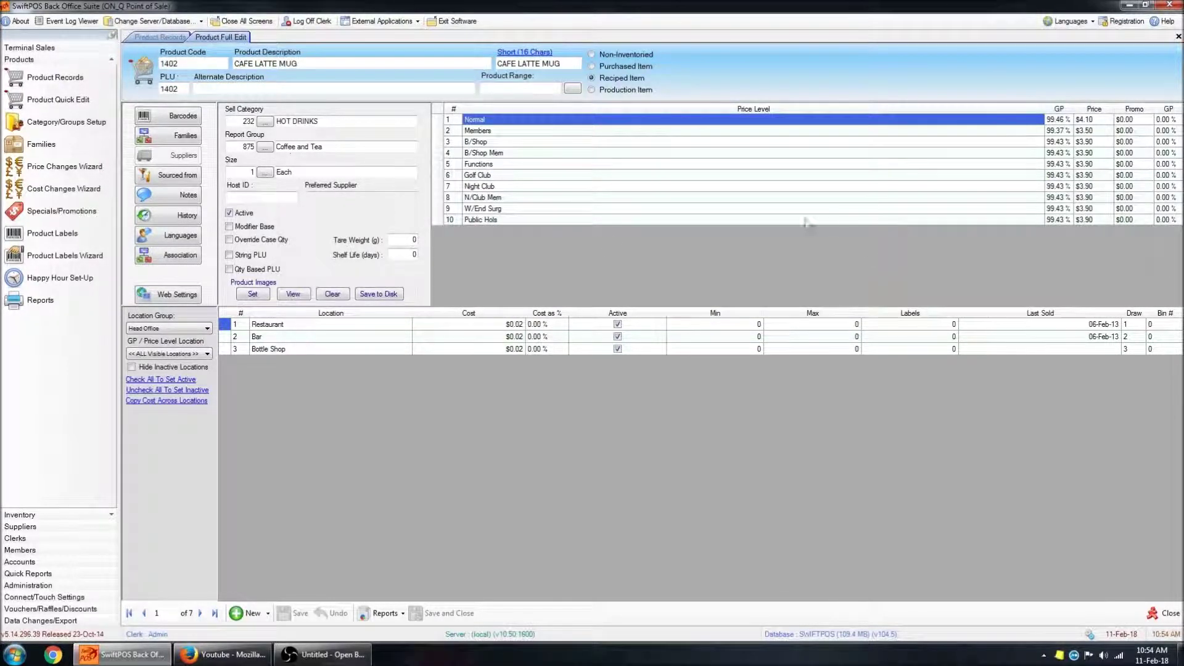
click(549, 220)
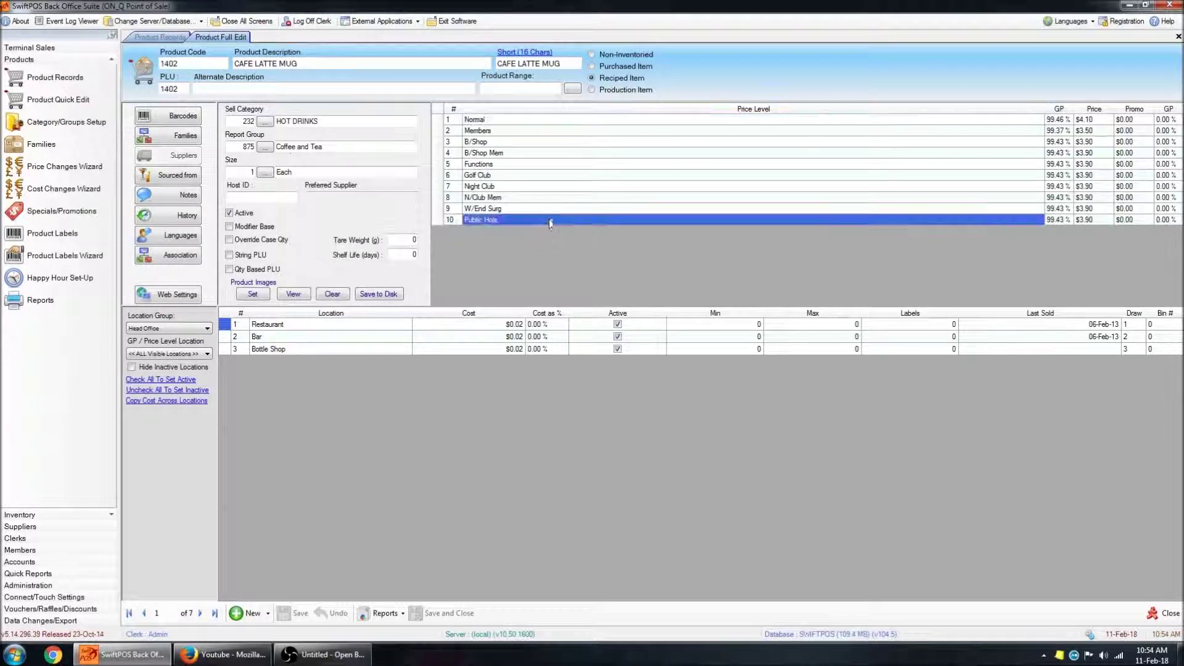
click(546, 121)
click(527, 142)
click(525, 153)
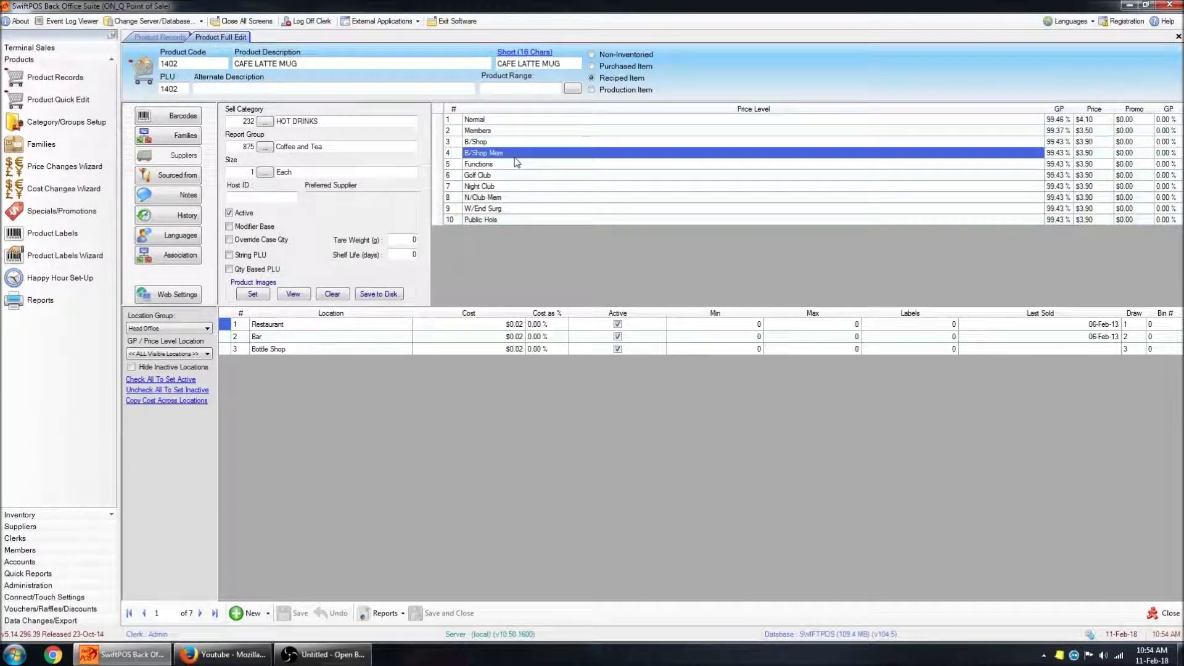
click(525, 164)
click(533, 177)
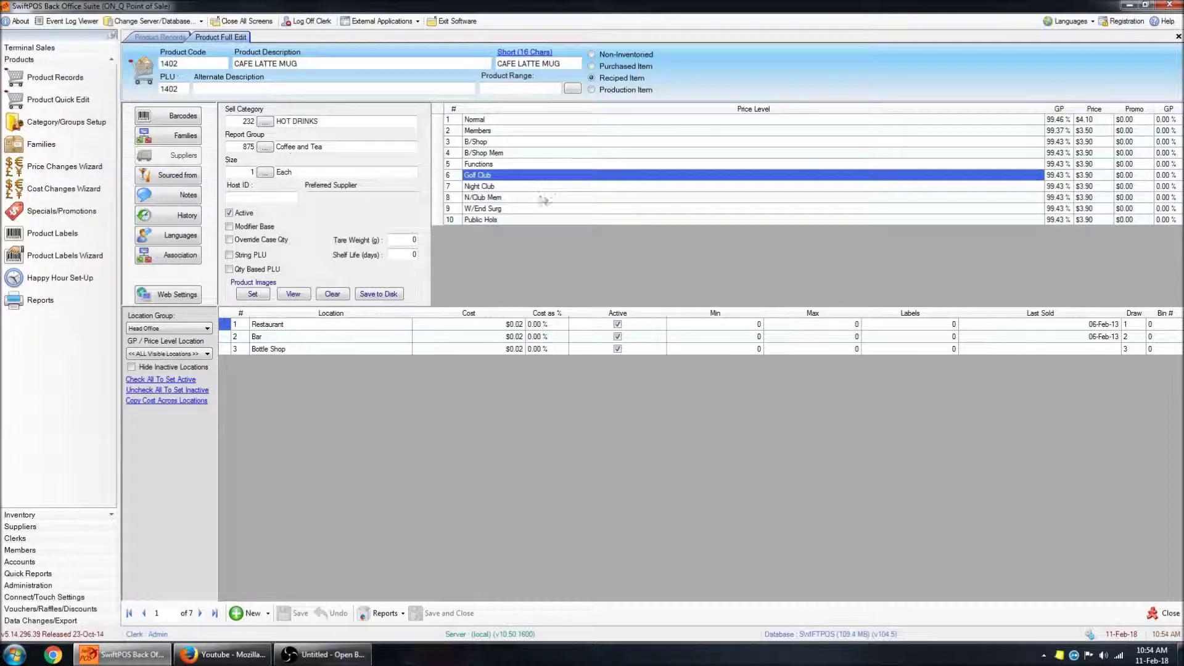
click(539, 187)
click(549, 197)
click(502, 133)
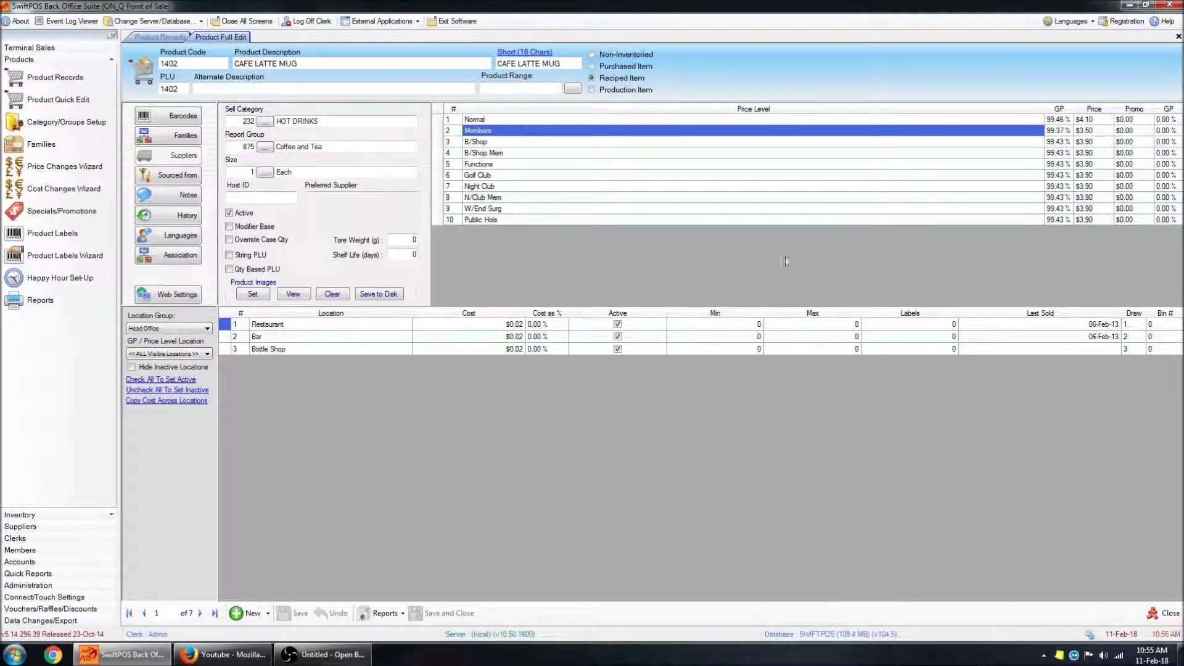
click(1061, 120)
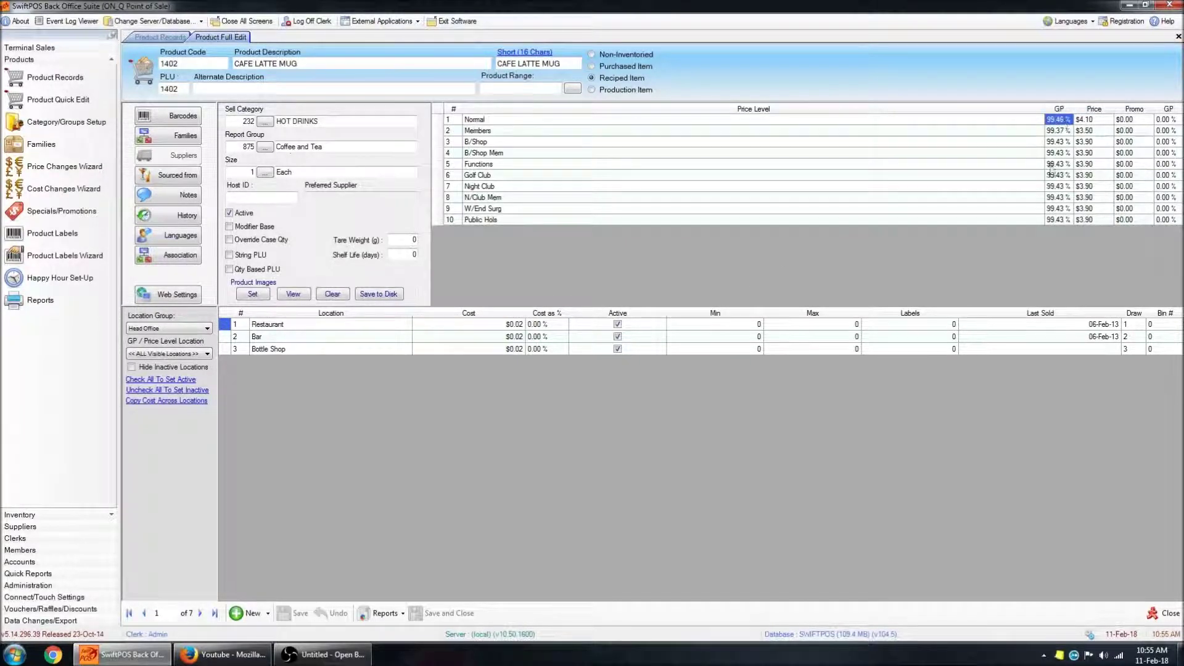
click(500, 327)
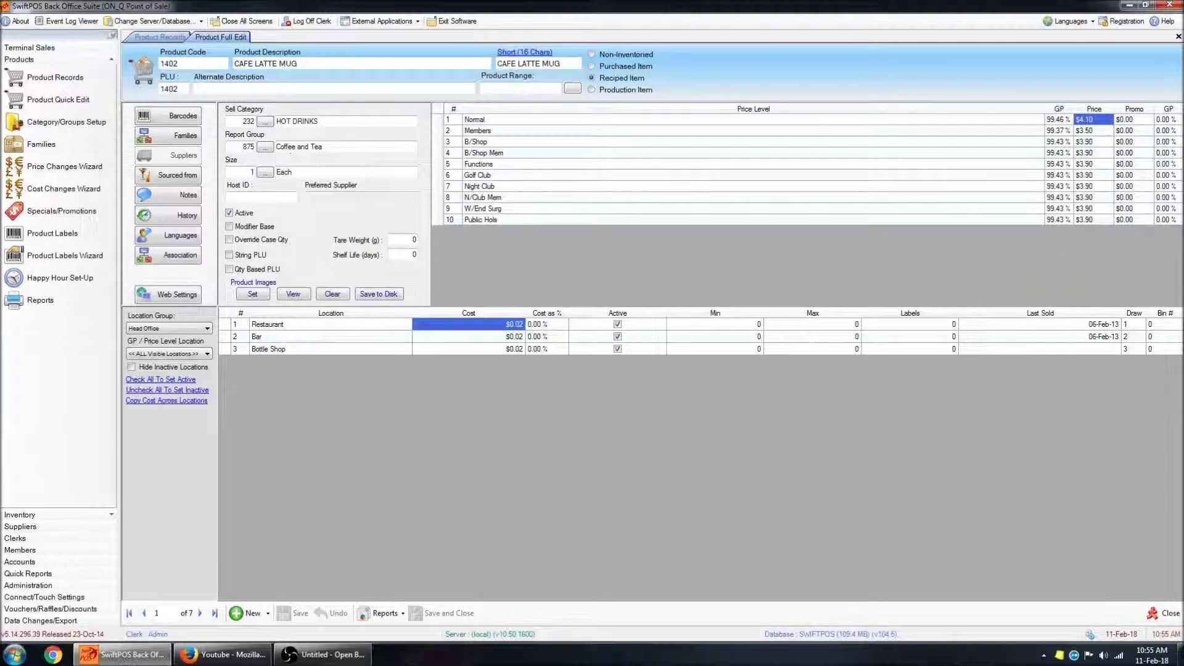
Change CAFE LATTE MUG's Normal price from $4.10 to $4.50.
click(1027, 131)
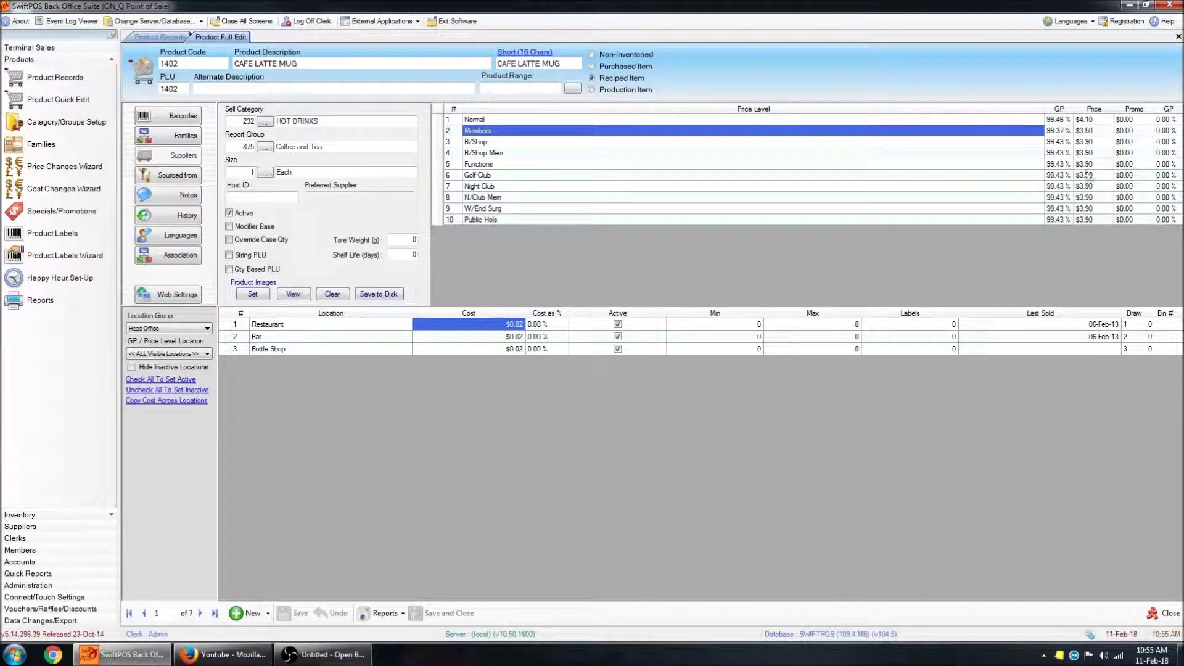
click(1093, 121)
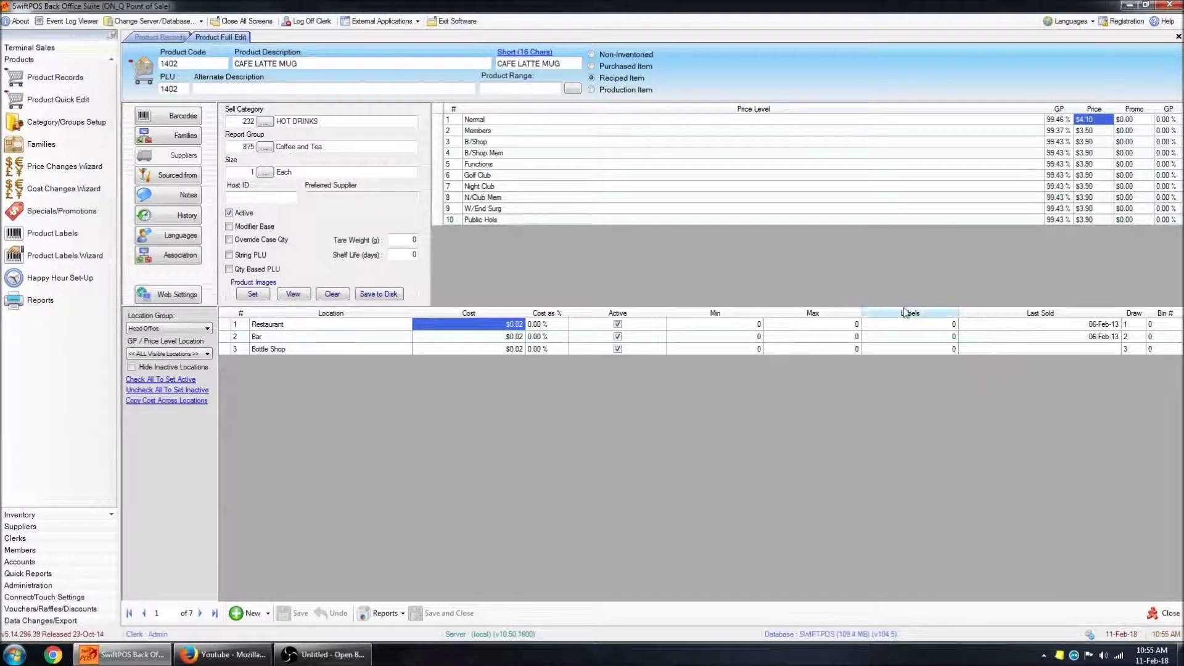
text(4.2)
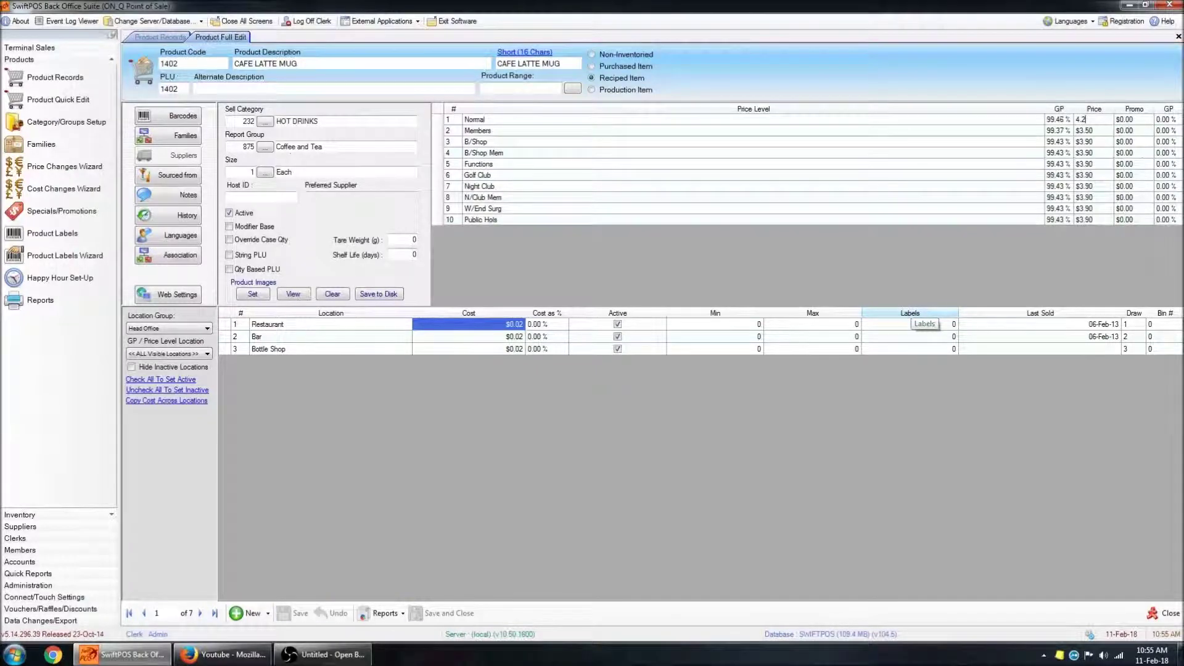
key(Return)
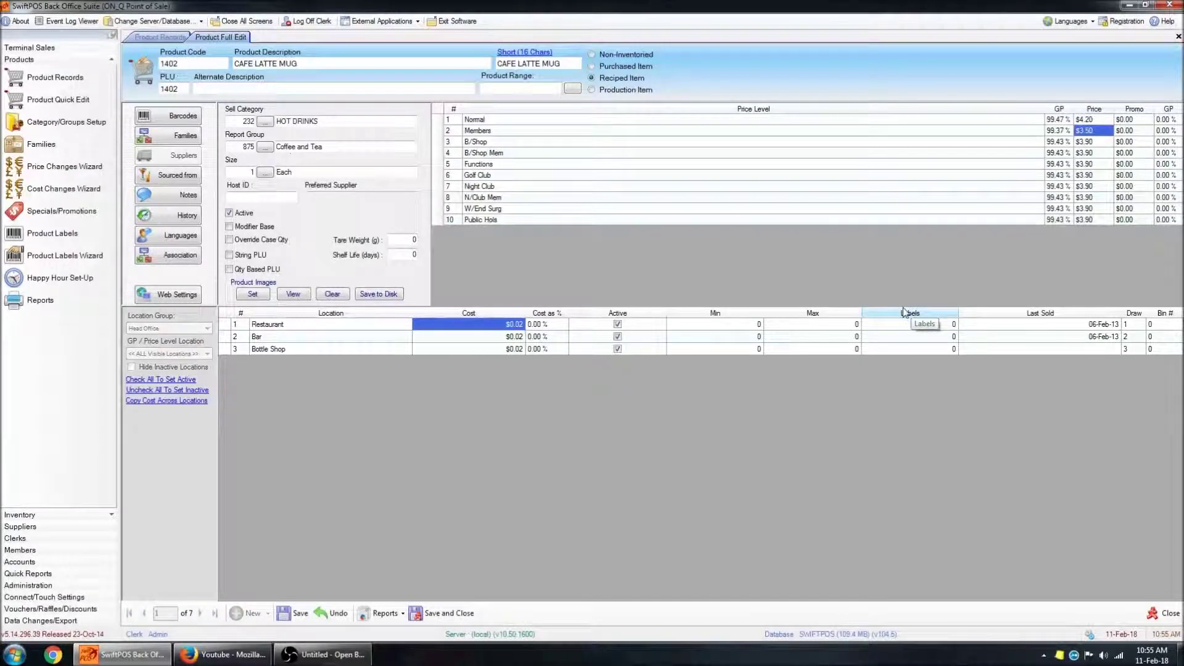
key(Up)
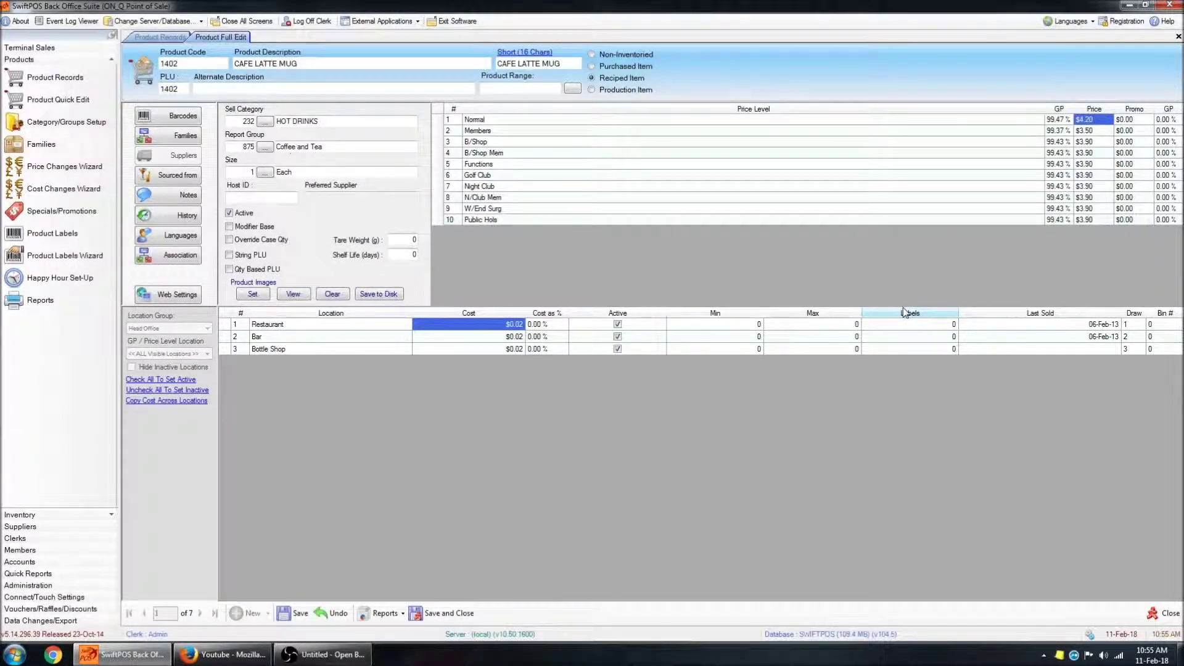
text(4.5)
key(Return)
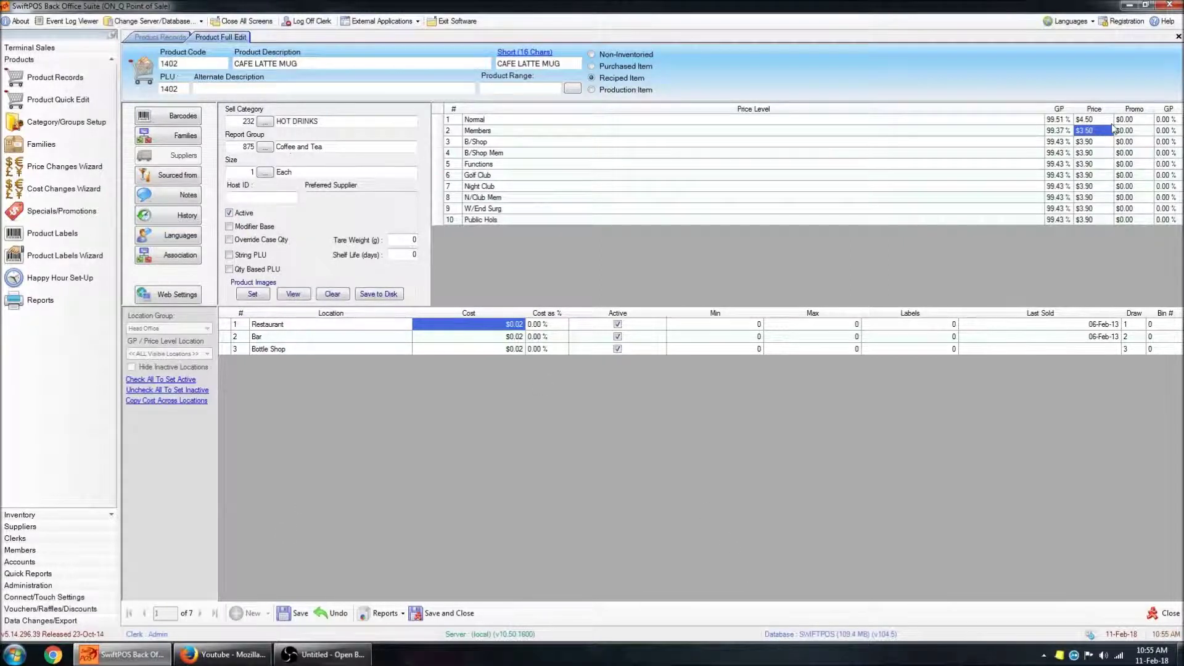
Set the Members price to $2.50 and save and close the record.
drag(916, 320, 912, 319)
text(25)
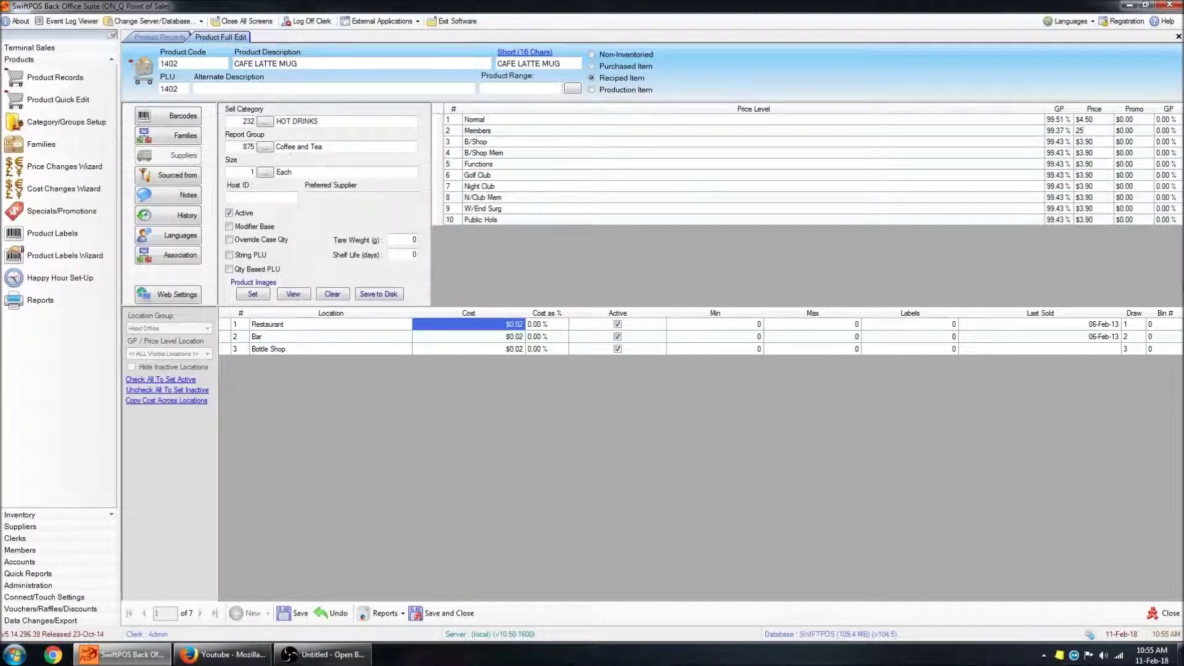
key(BackSpace)
text(.5)
key(Return)
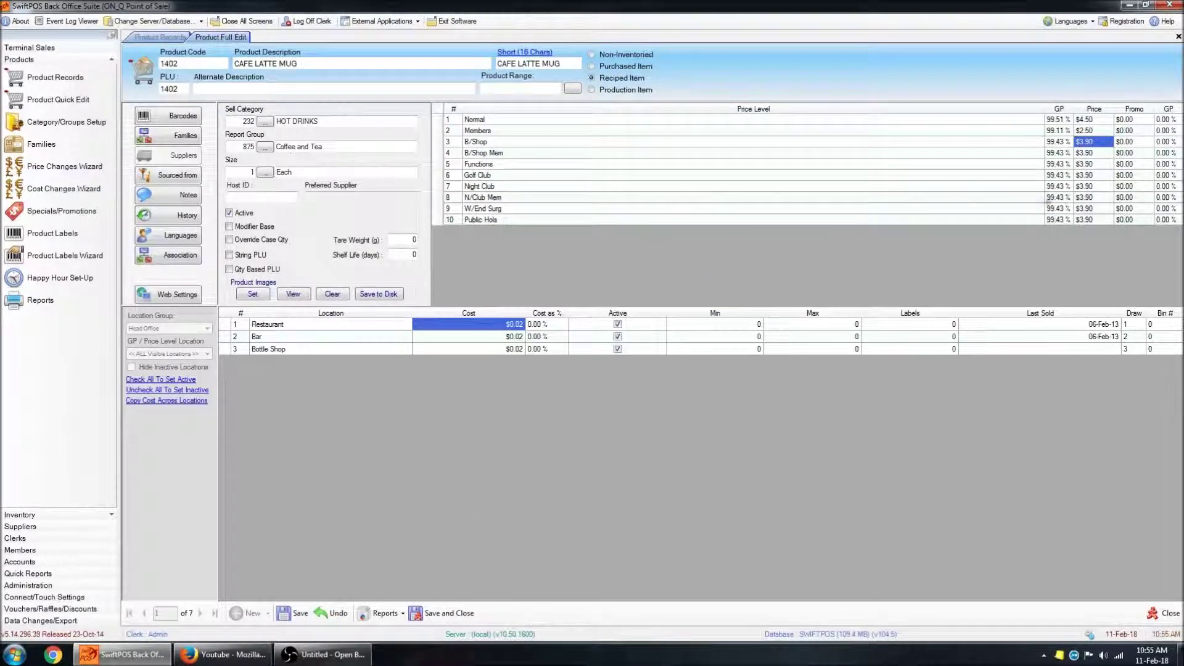
click(459, 616)
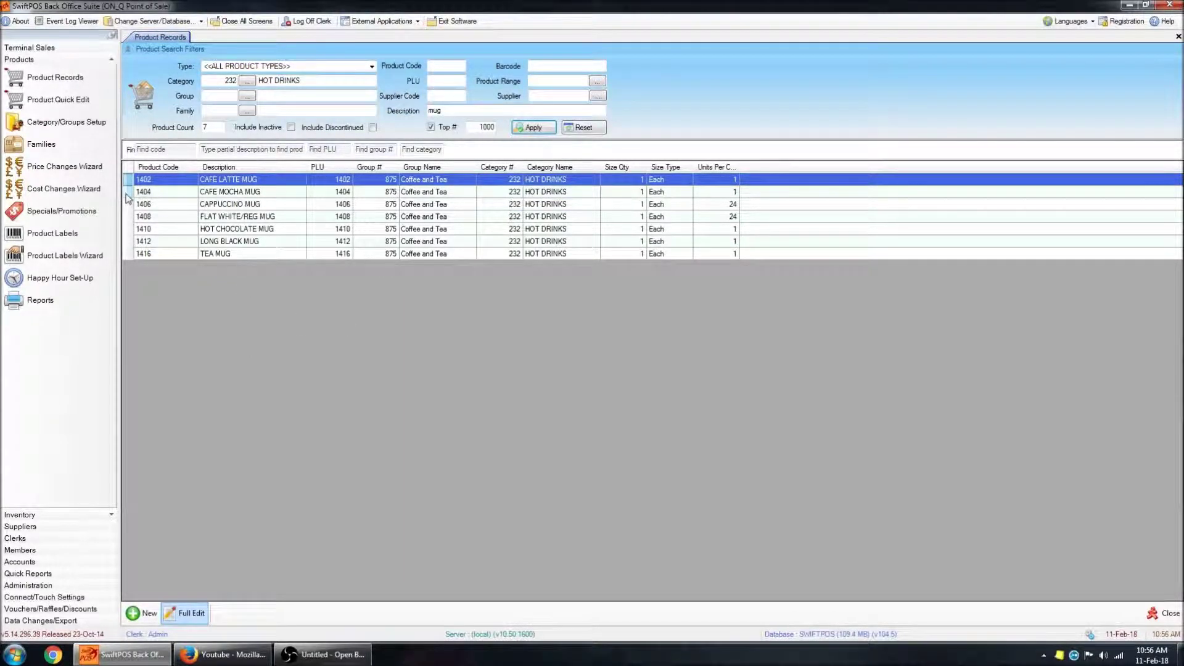
Reopen 1402 CAFE LATTE MUG in full edit as record 1 of 7, showing $4.50 and $2.50.
click(347, 195)
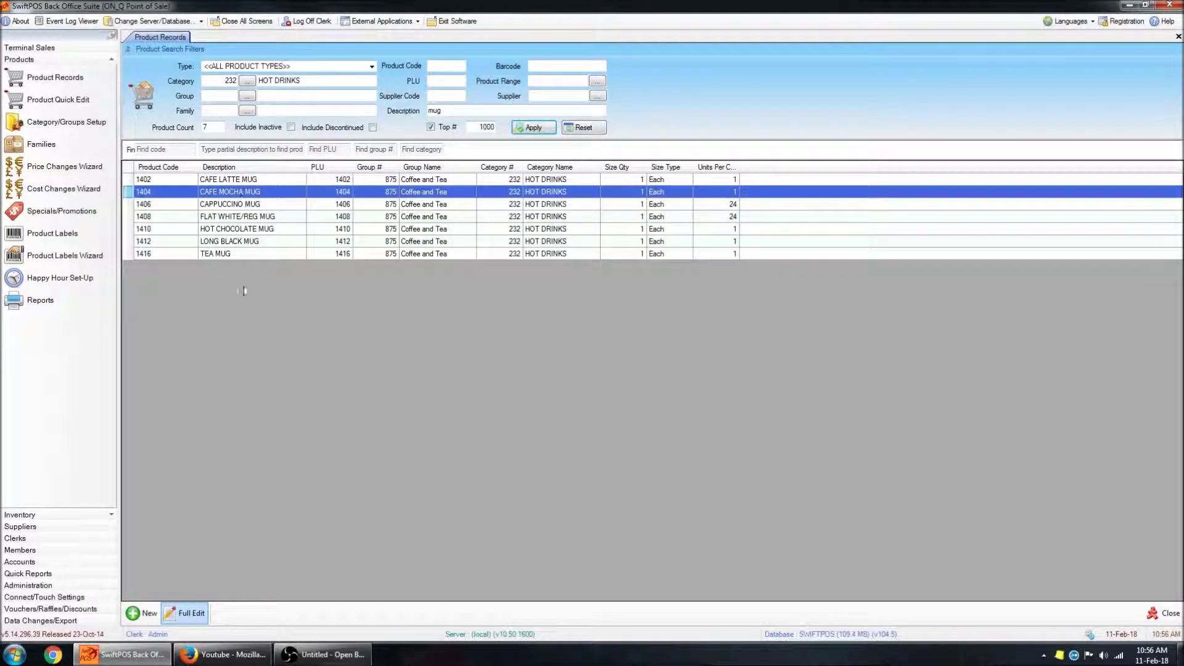
click(262, 179)
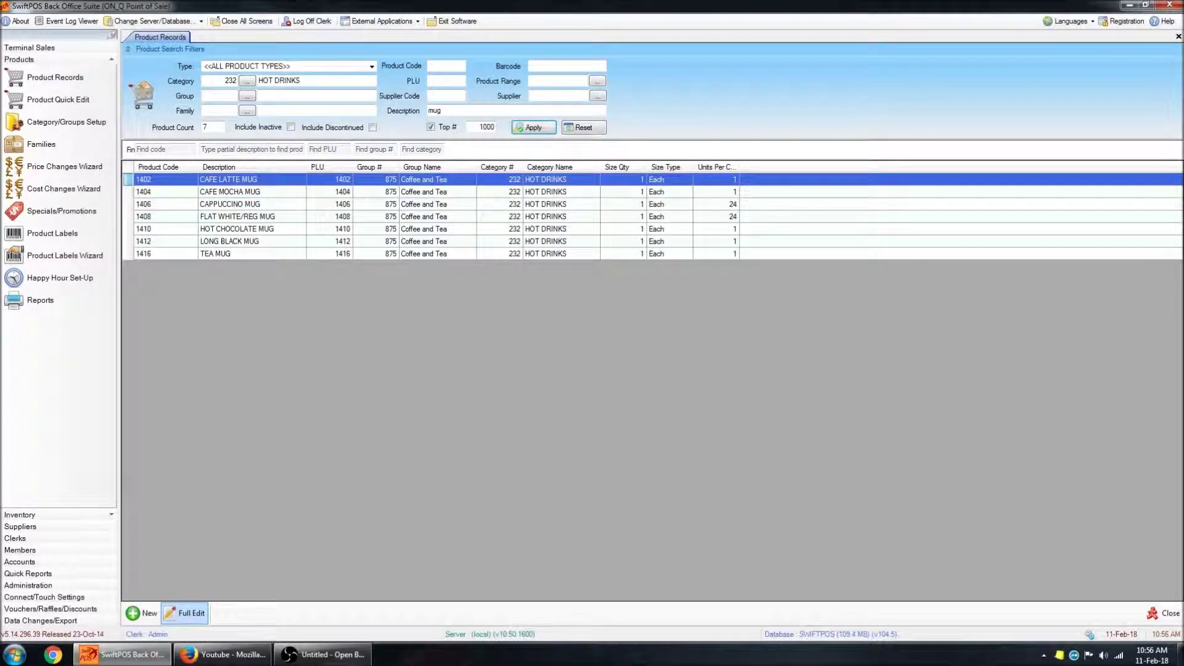
click(188, 613)
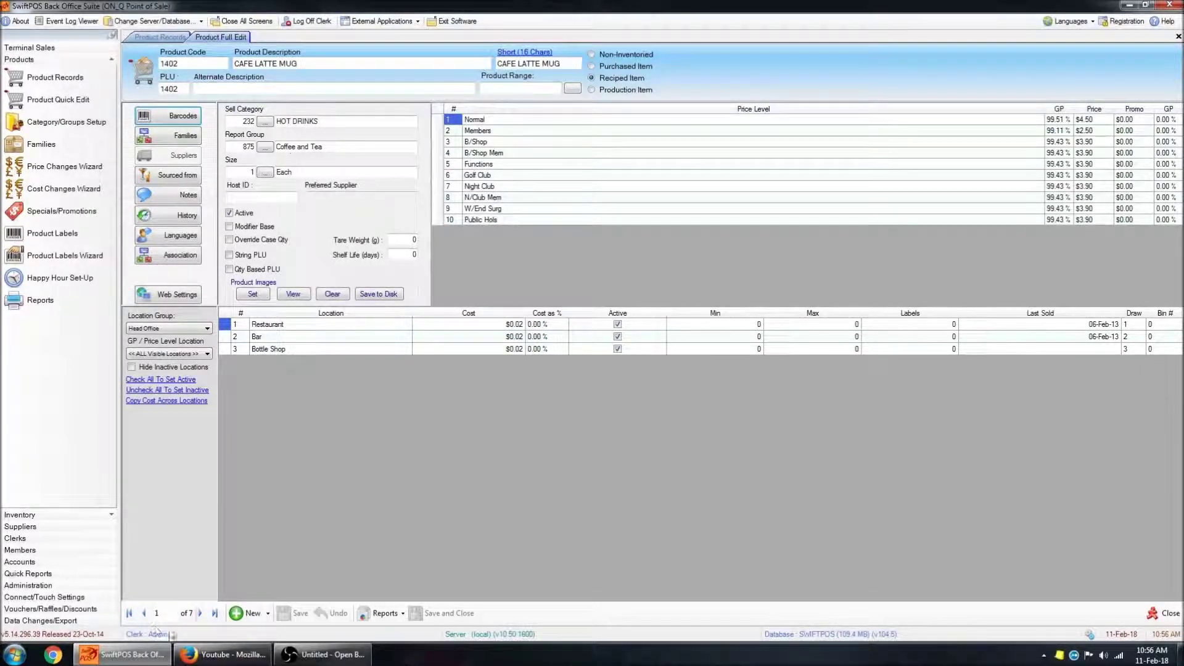
Step through the mug records to 5 of 7, then back to CAFE MOCHA MUG, record 2 of 7.
click(202, 613)
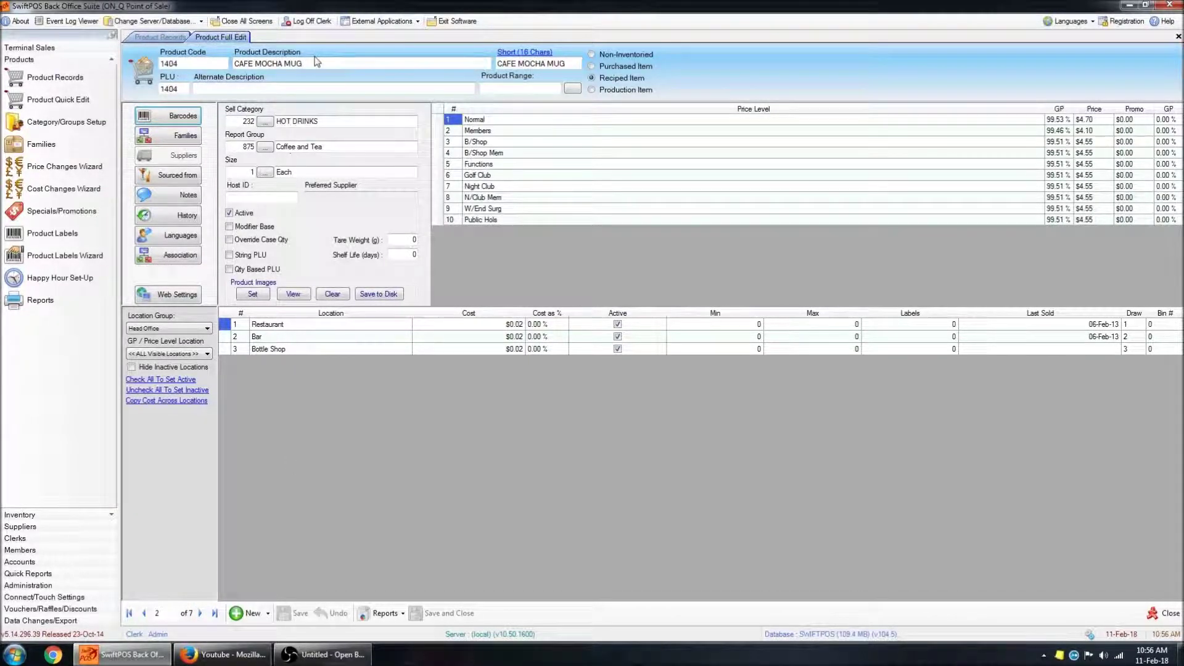
drag(317, 63, 234, 63)
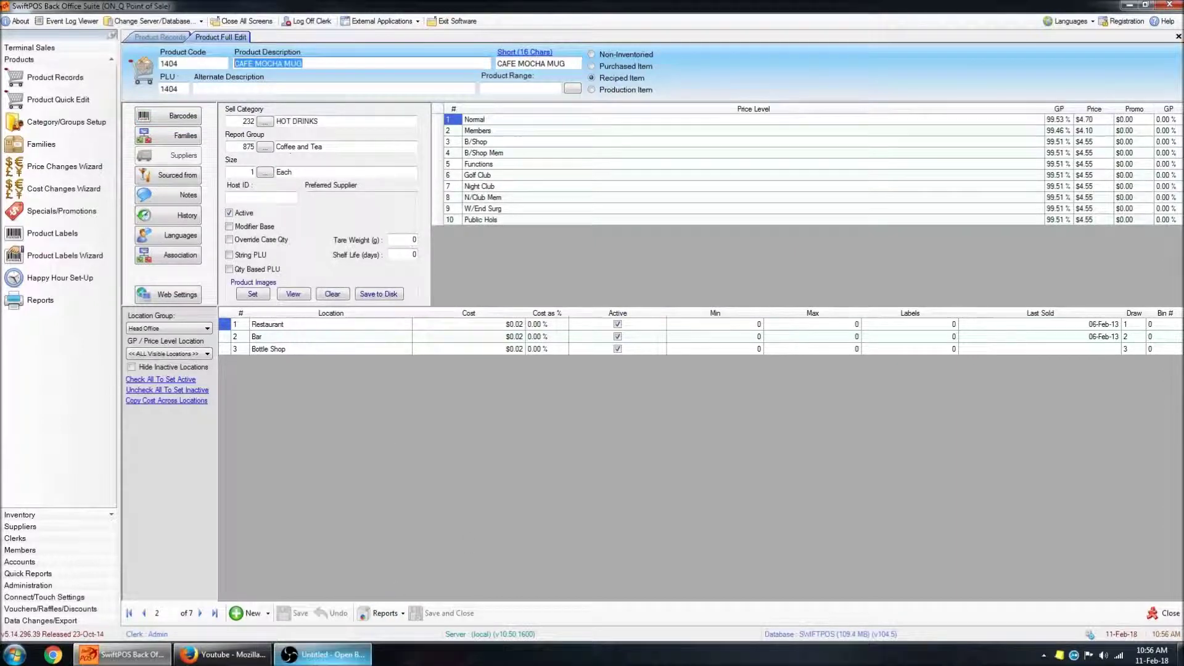
click(201, 614)
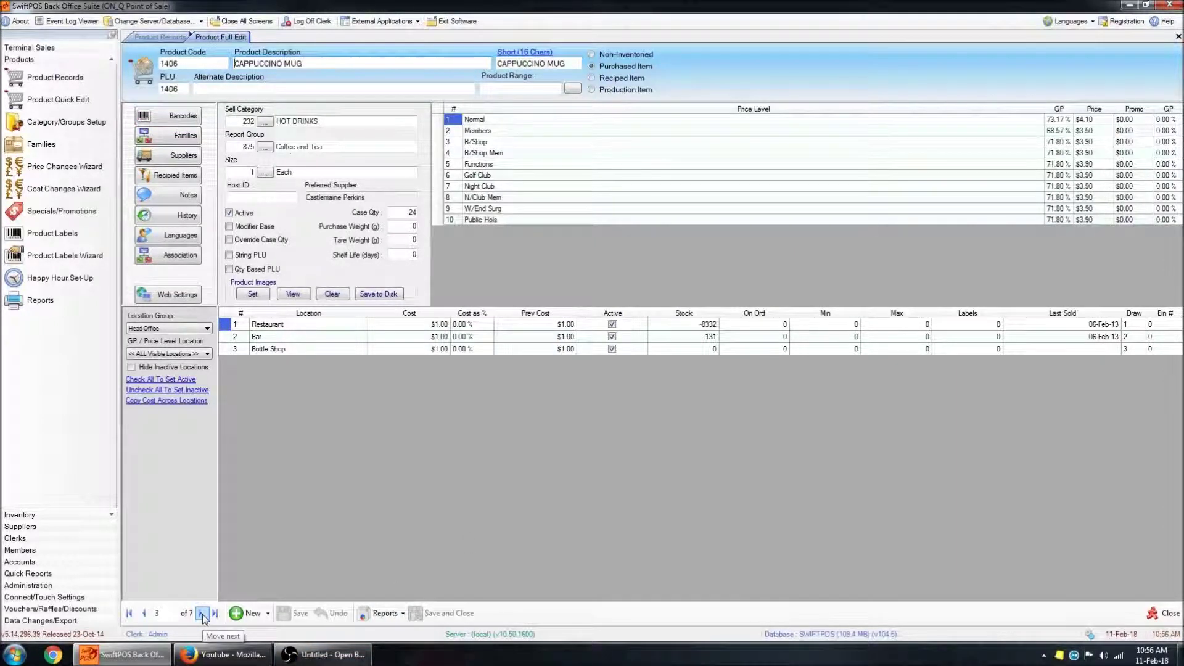
click(203, 613)
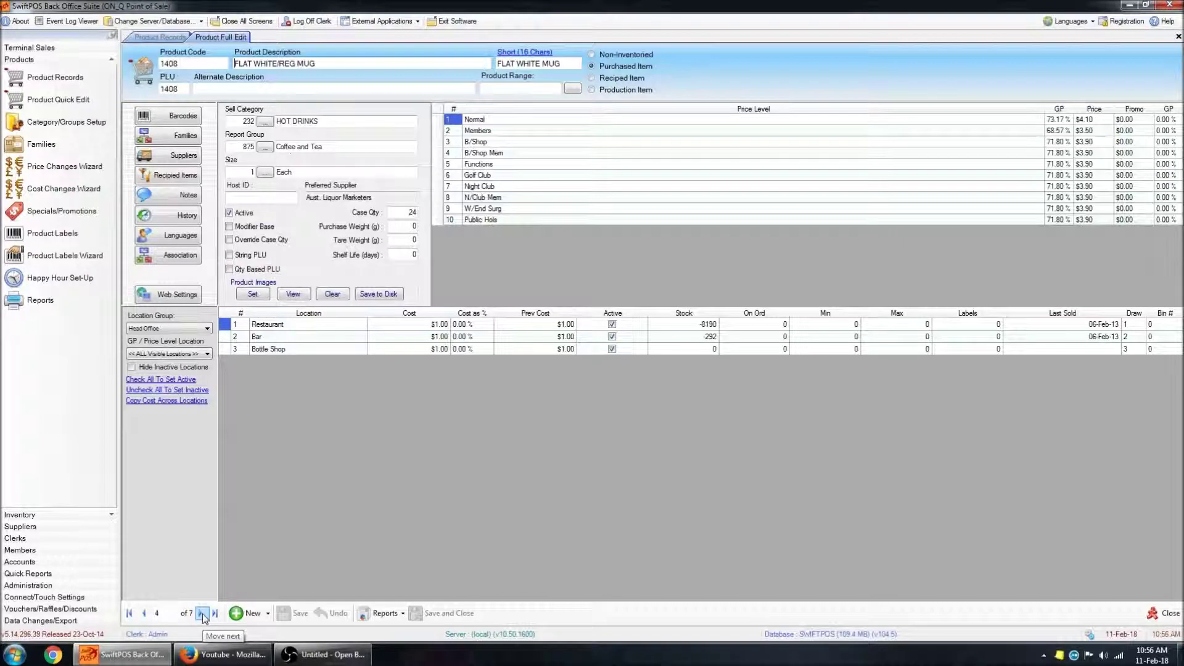
click(203, 613)
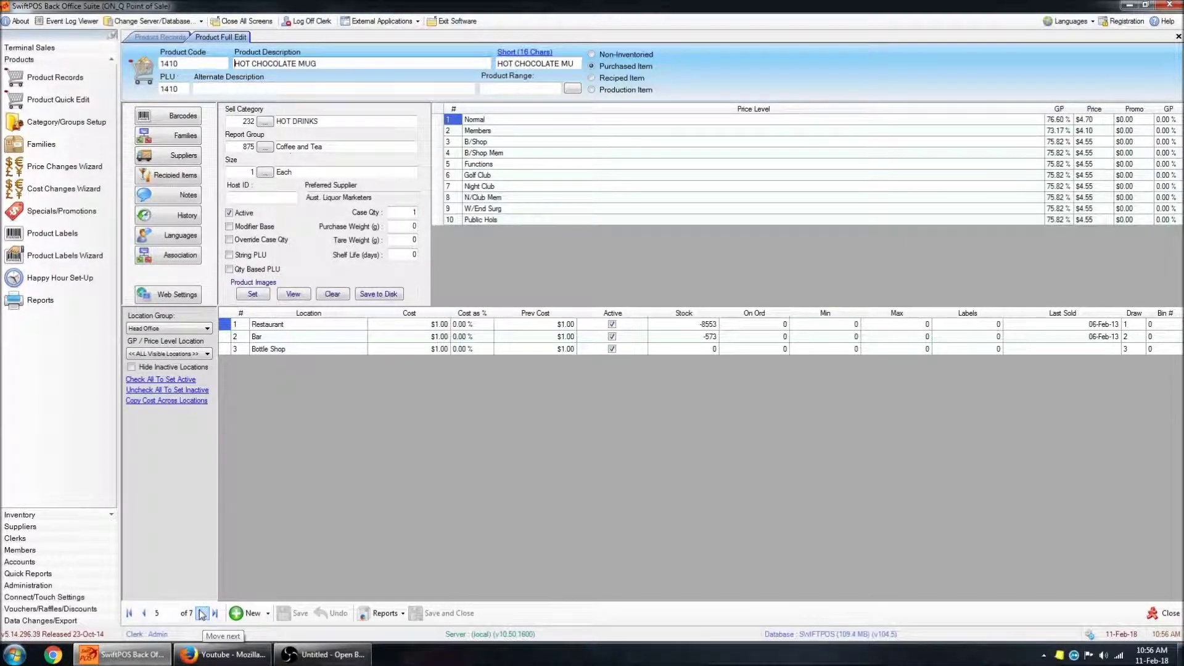
click(202, 615)
click(144, 613)
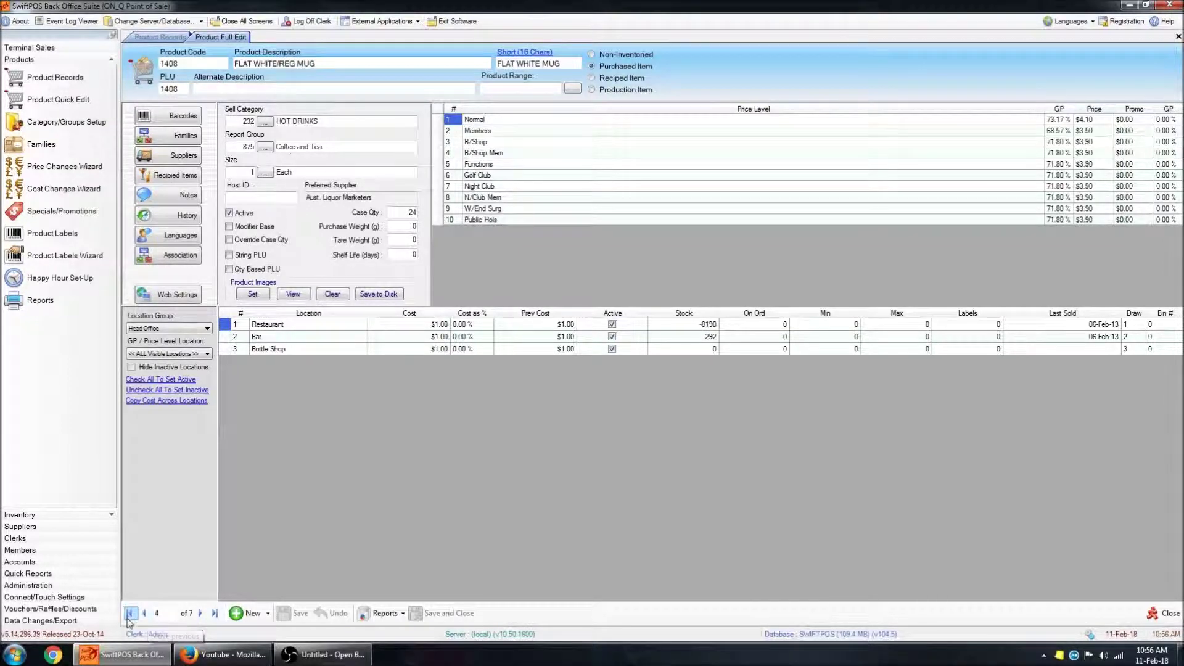
click(146, 615)
click(146, 615)
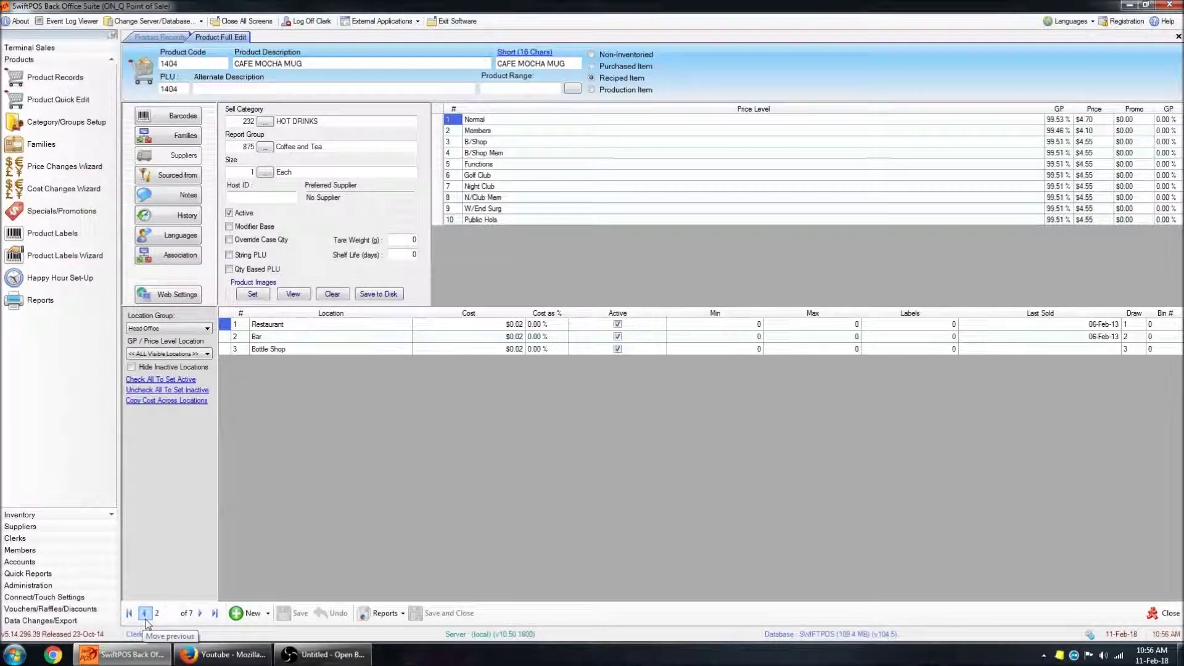
Drop 'CAFE' to make MOCHA MUG, update short name and code d14214, save, and close the editor.
double_click(245, 64)
key(Delete)
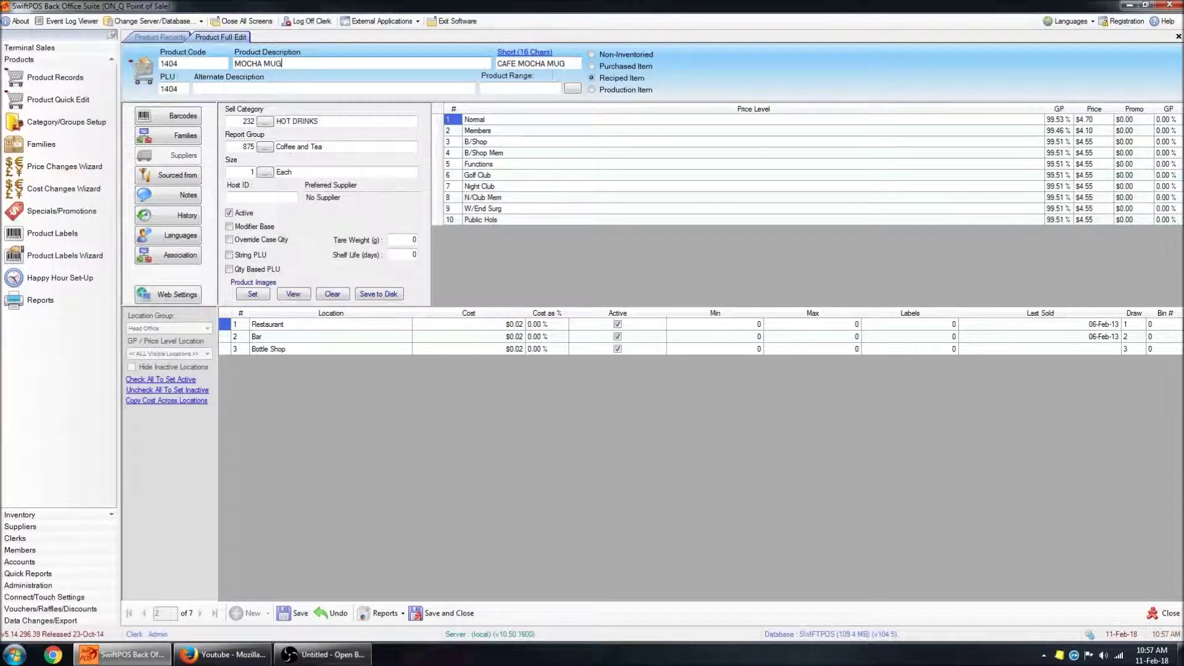
click(531, 52)
drag(241, 64, 380, 66)
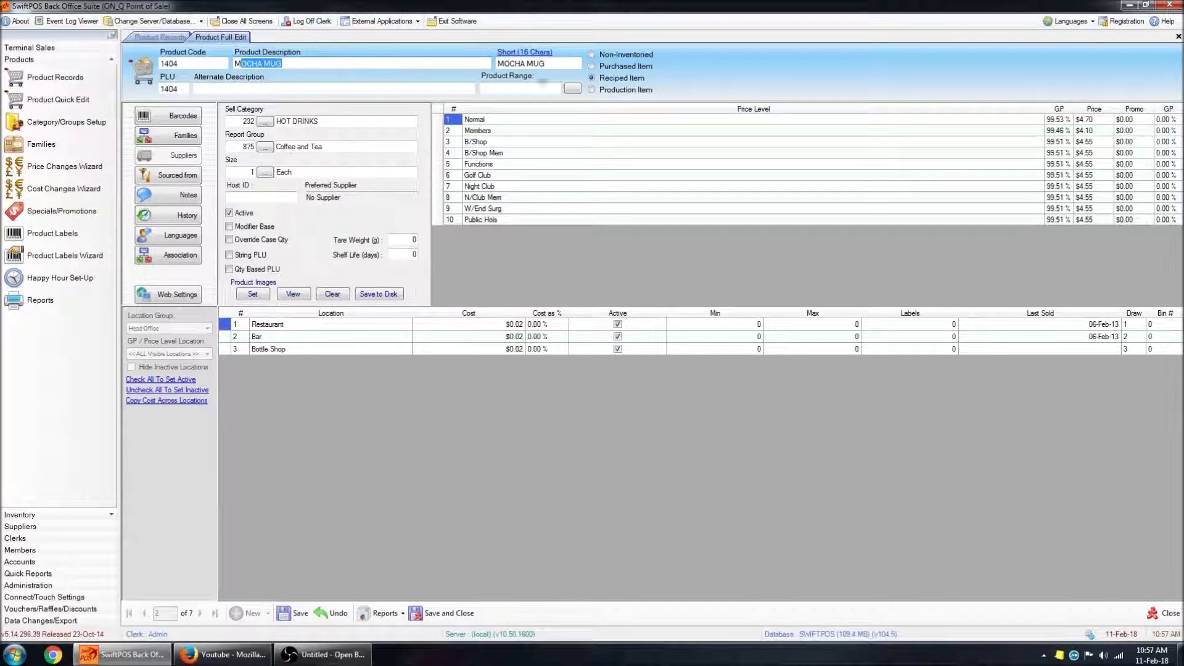
click(568, 62)
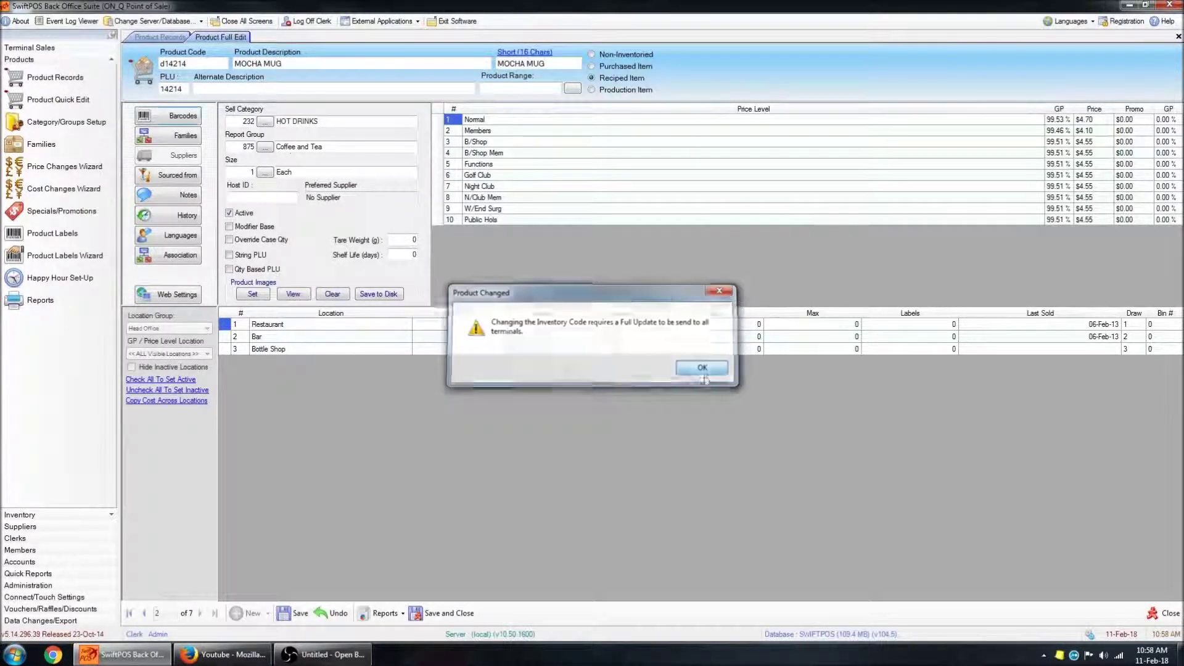
click(703, 368)
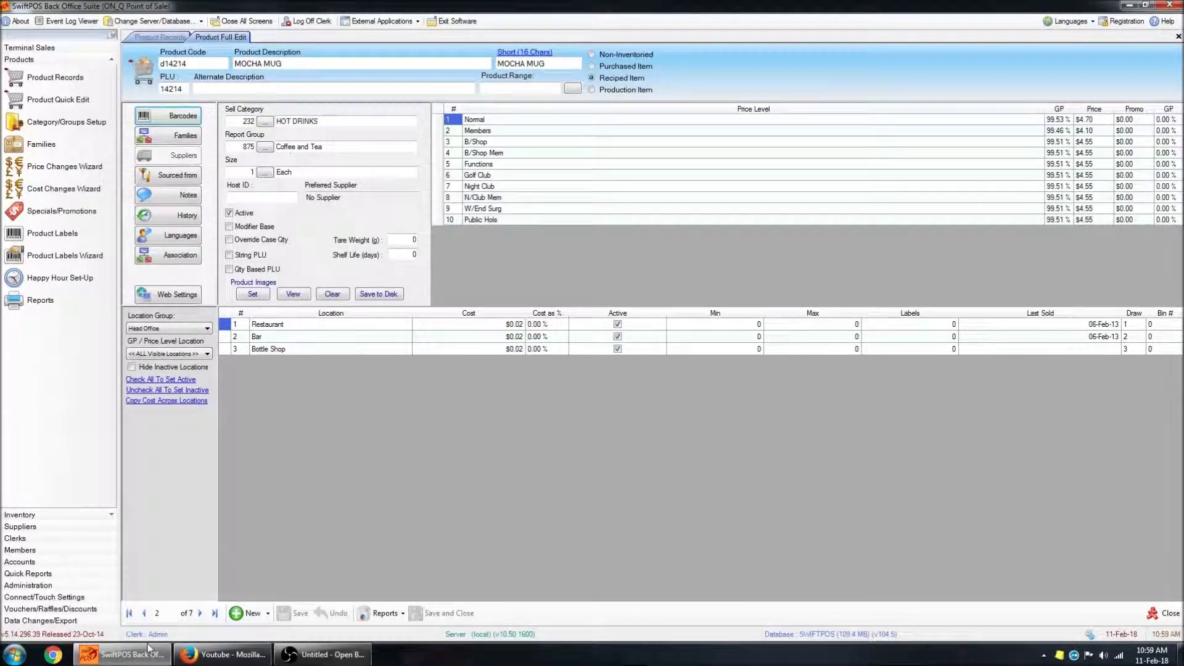
click(1167, 613)
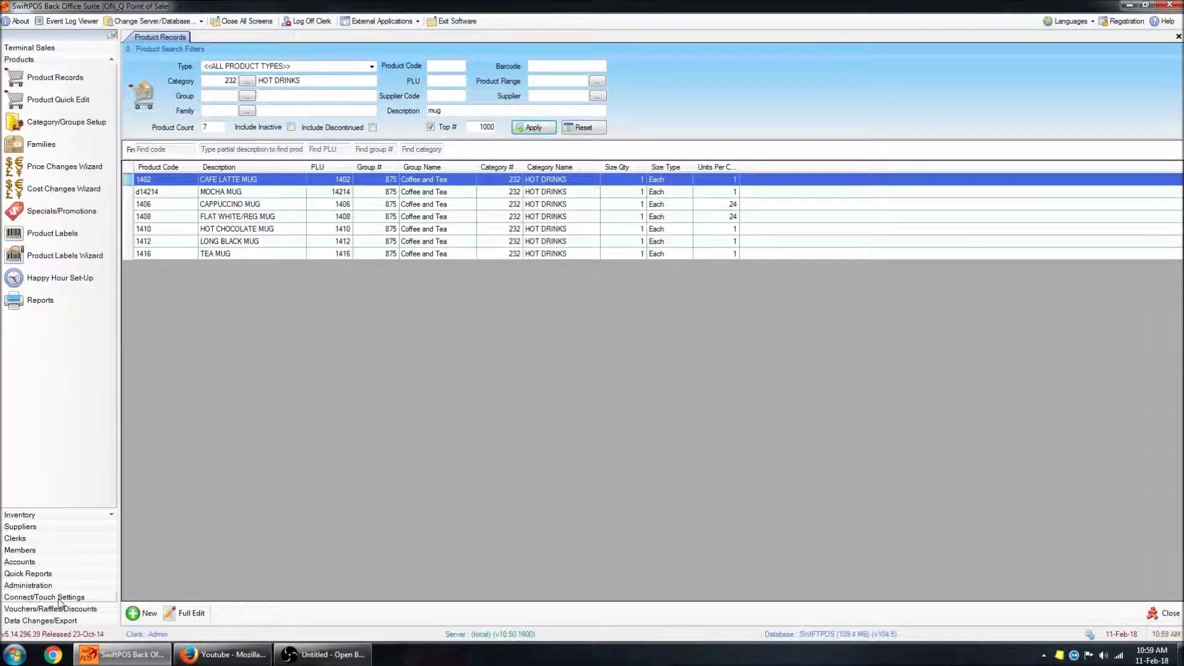
Open the Touch POS Terminals screen listing the four offline terminals.
click(34, 599)
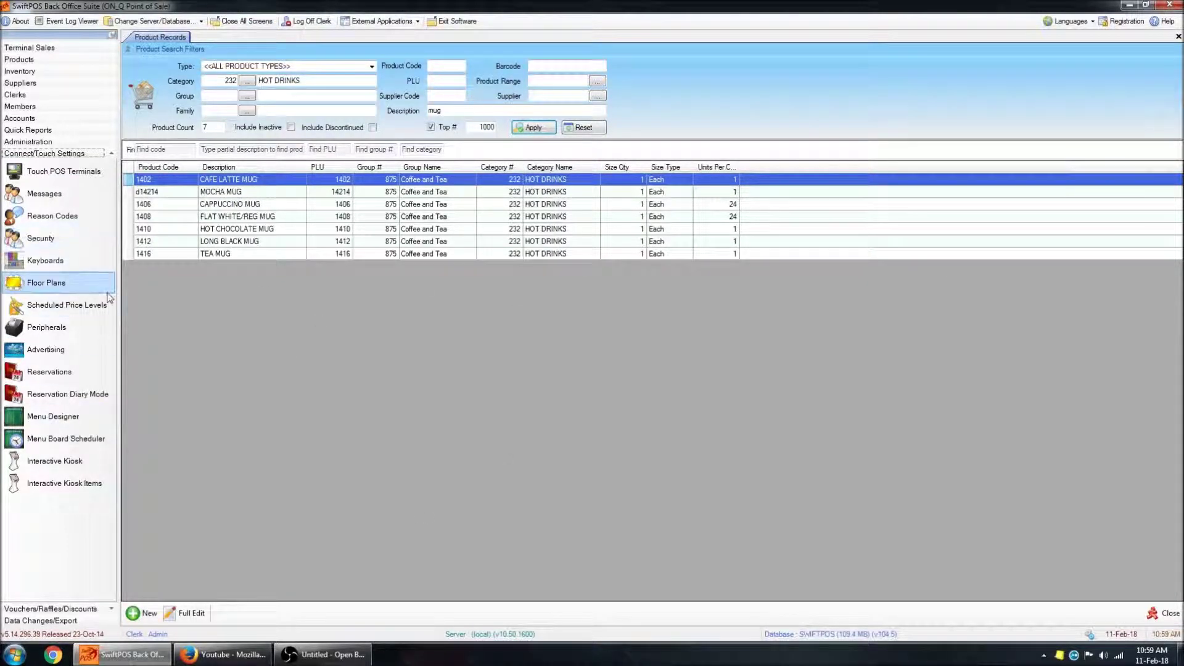
click(49, 171)
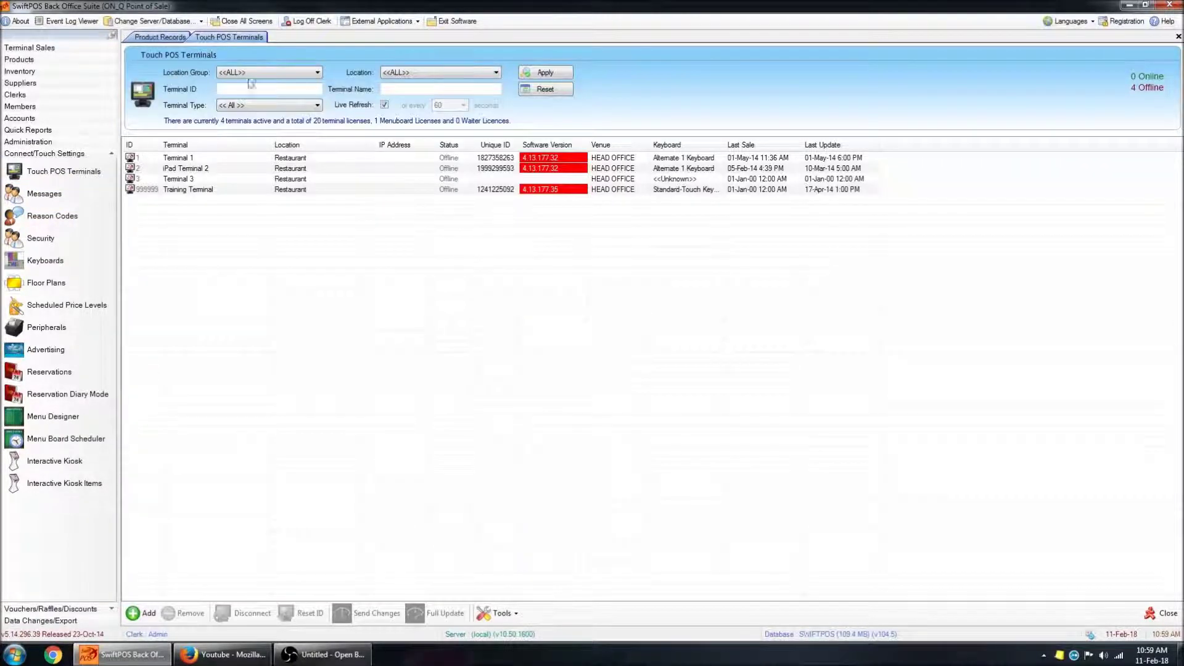
Select Terminal 1 in Touch POS Terminals and send it a full update.
click(168, 39)
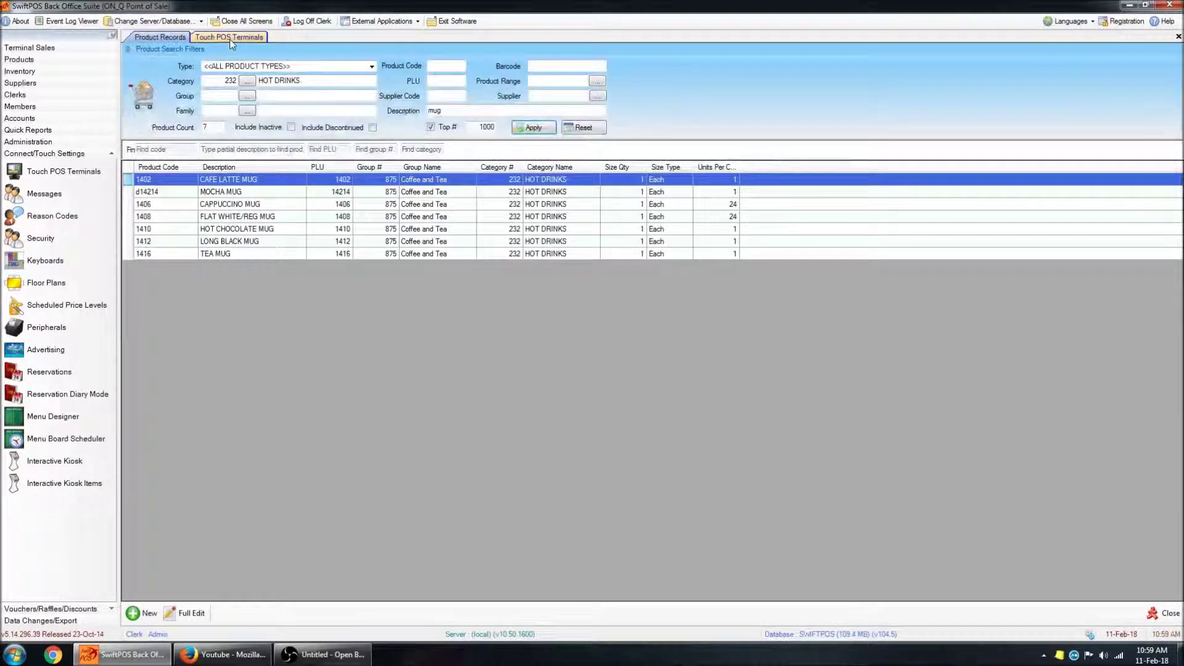
click(228, 38)
click(176, 38)
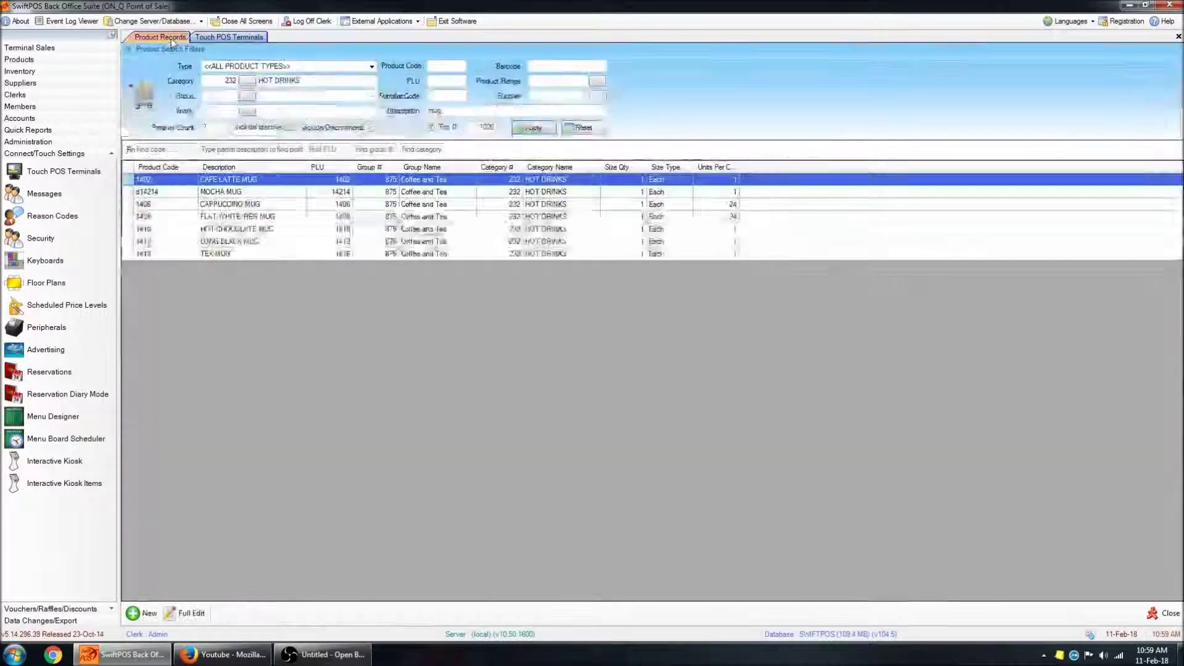
click(210, 40)
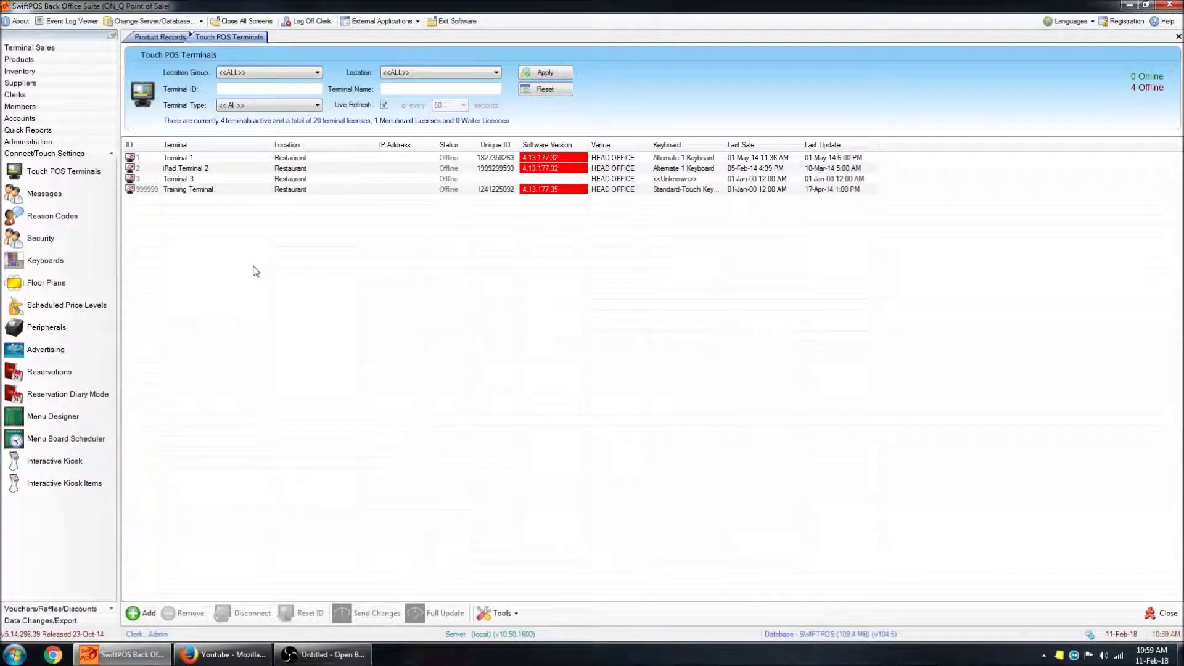
click(183, 159)
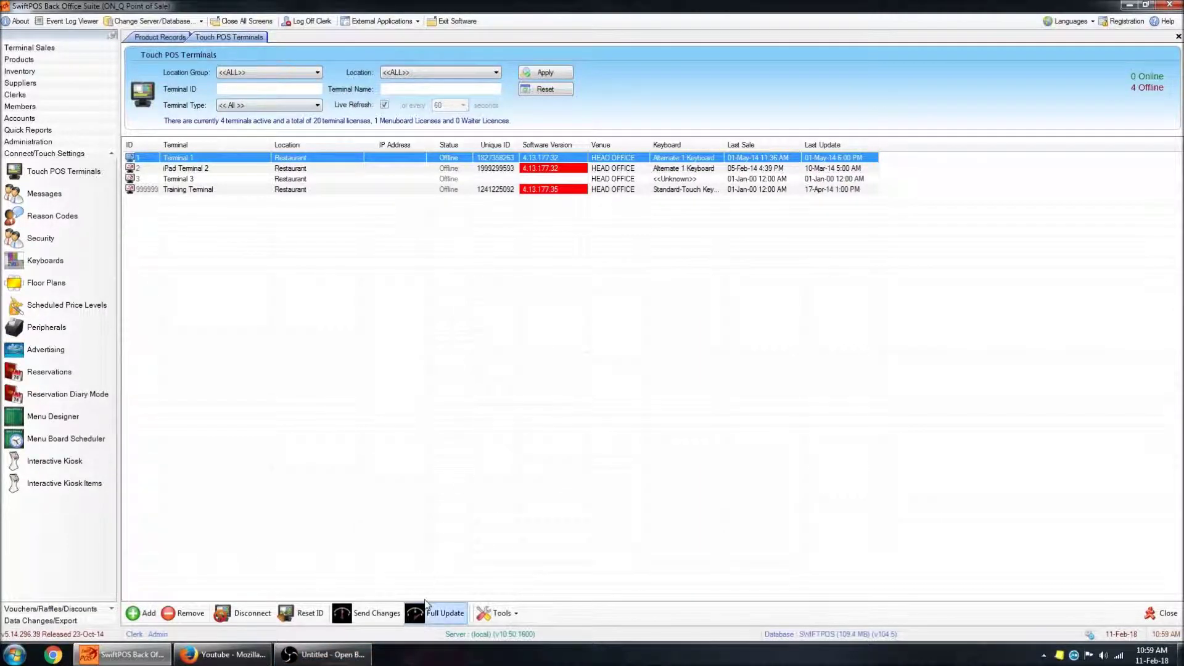
click(436, 617)
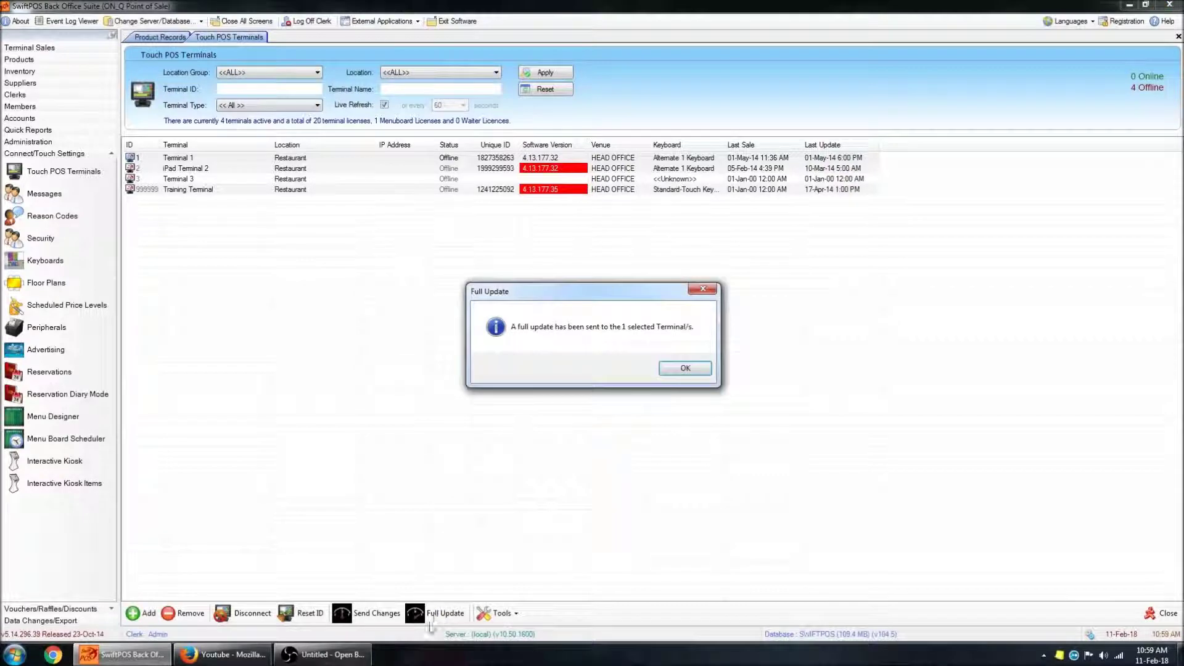
Acknowledge the Terminal 1 full-update confirmation, then select the Training Terminal row.
click(686, 368)
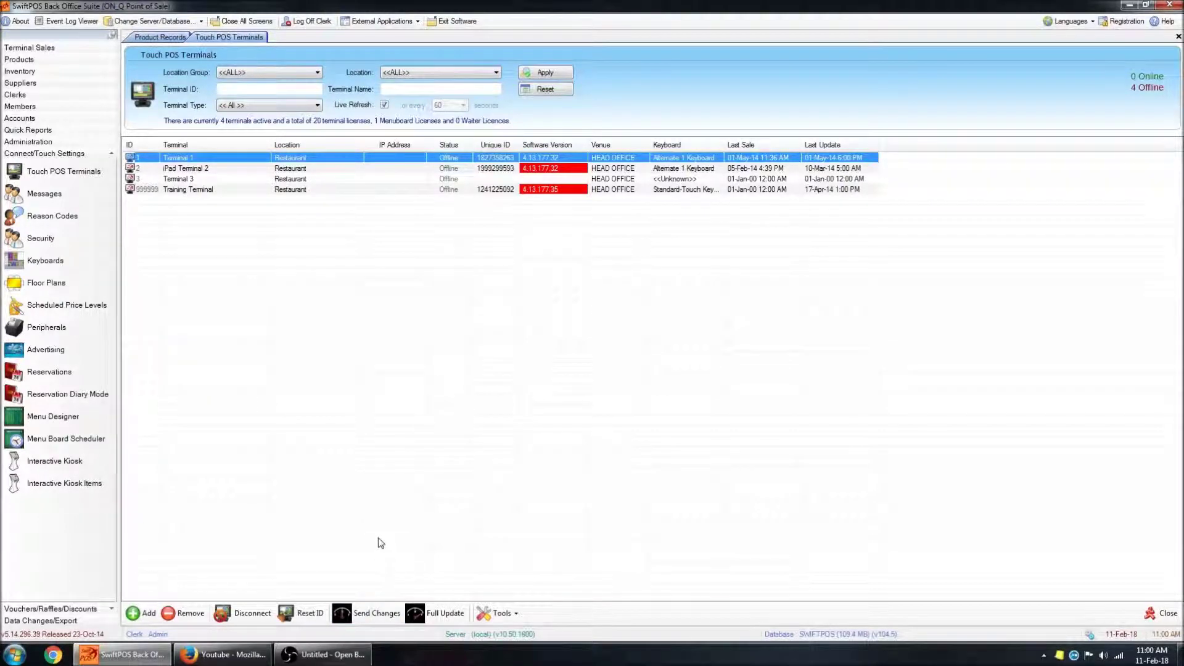
click(281, 190)
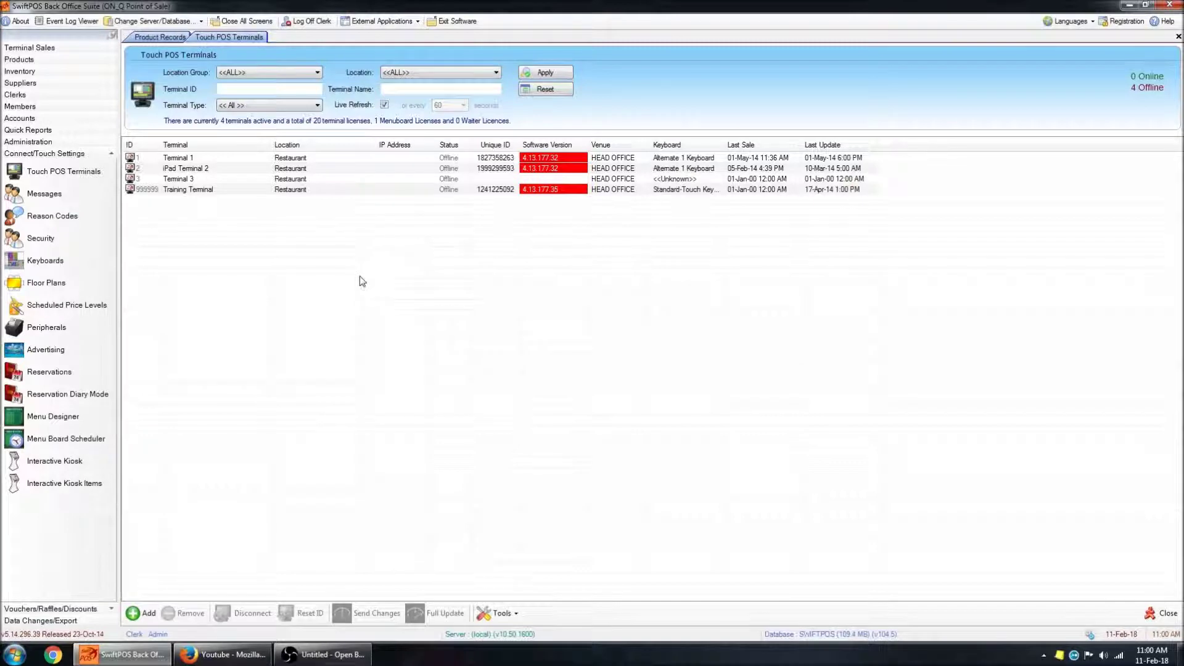
Select all four terminal rows, from Training Terminal up through Terminal 1.
right_click(278, 199)
click(290, 212)
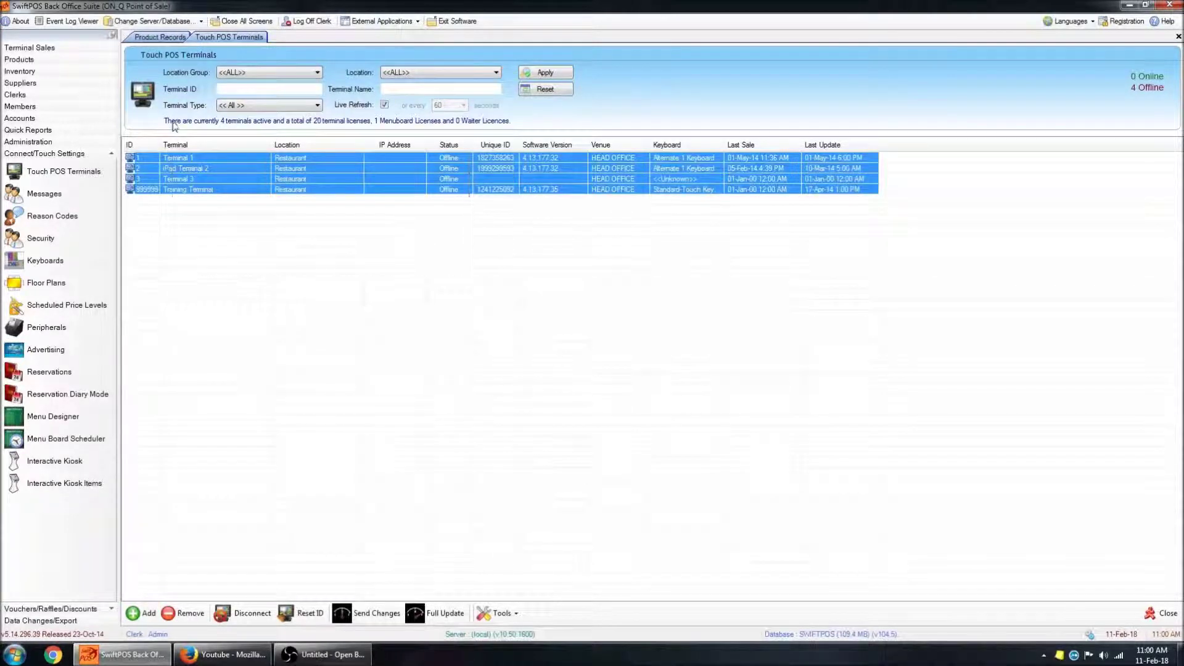
click(235, 190)
key(shift+Up)
key(shift+Up)
key(shift+Up)
Send a confirmed full update to all four terminals, deselect them, and close the terminals list.
click(439, 614)
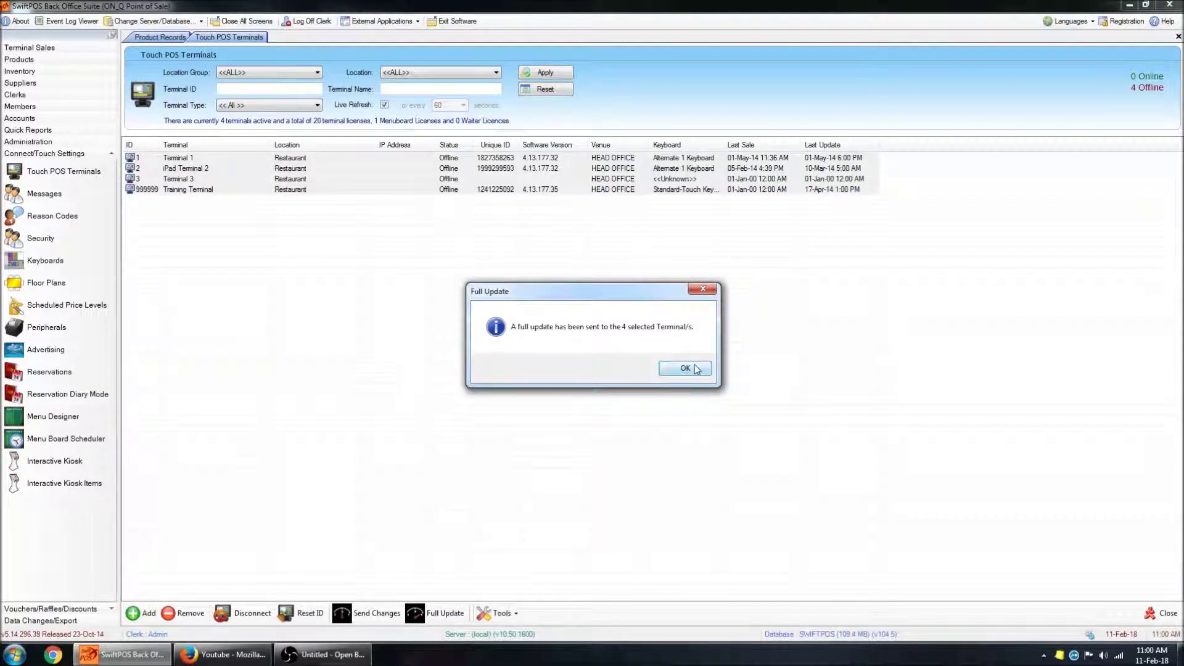
click(686, 369)
click(334, 228)
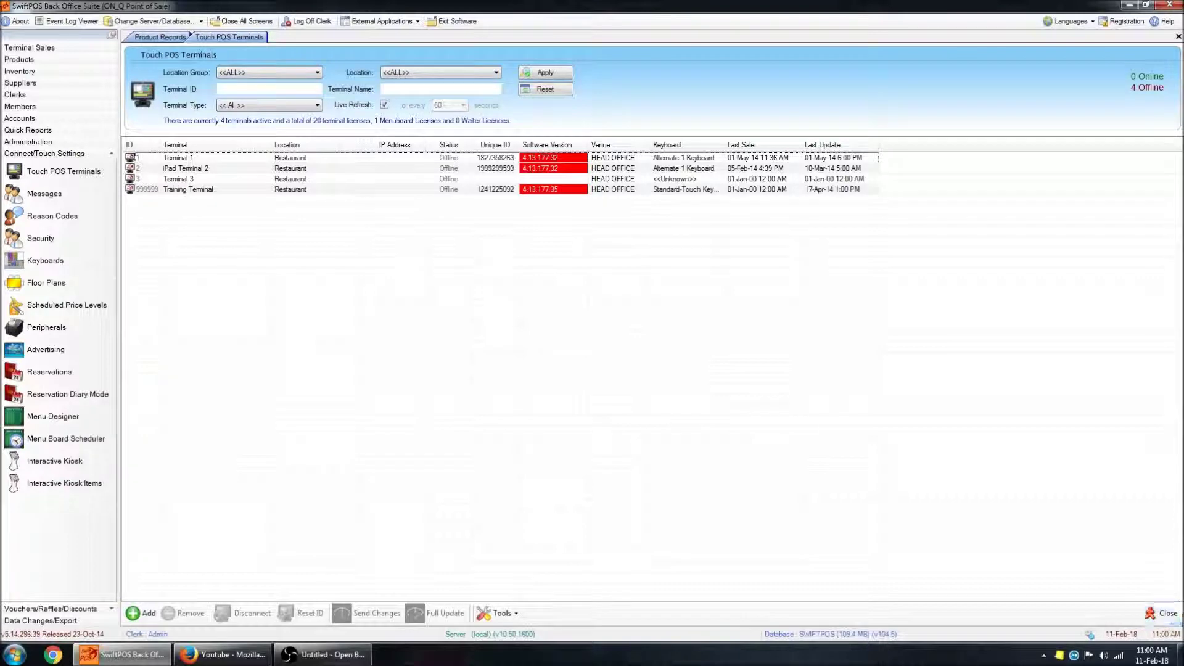
click(1168, 613)
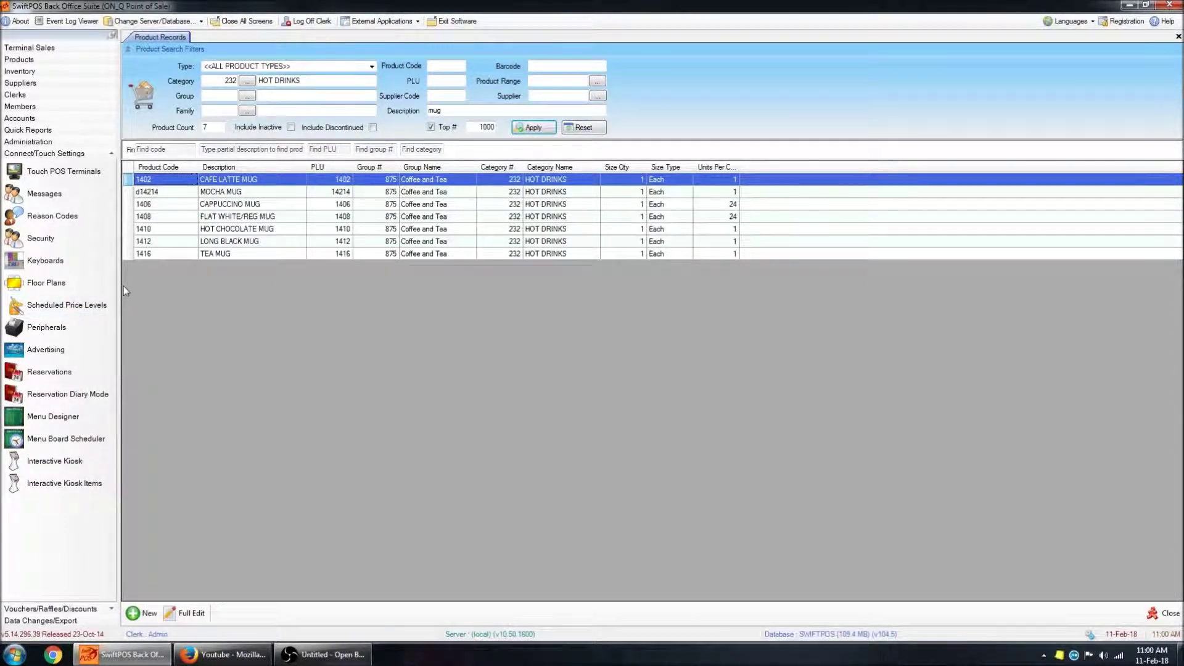
Reset the Product Search Filters and scroll through the full 405-product list.
click(583, 128)
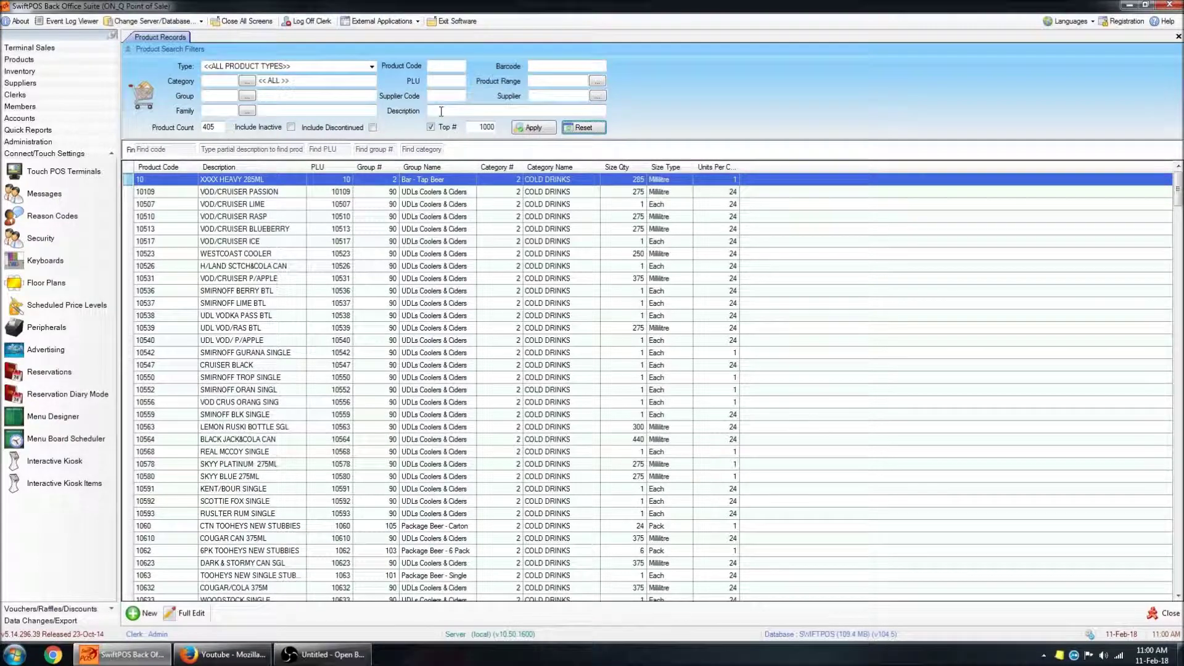
click(477, 110)
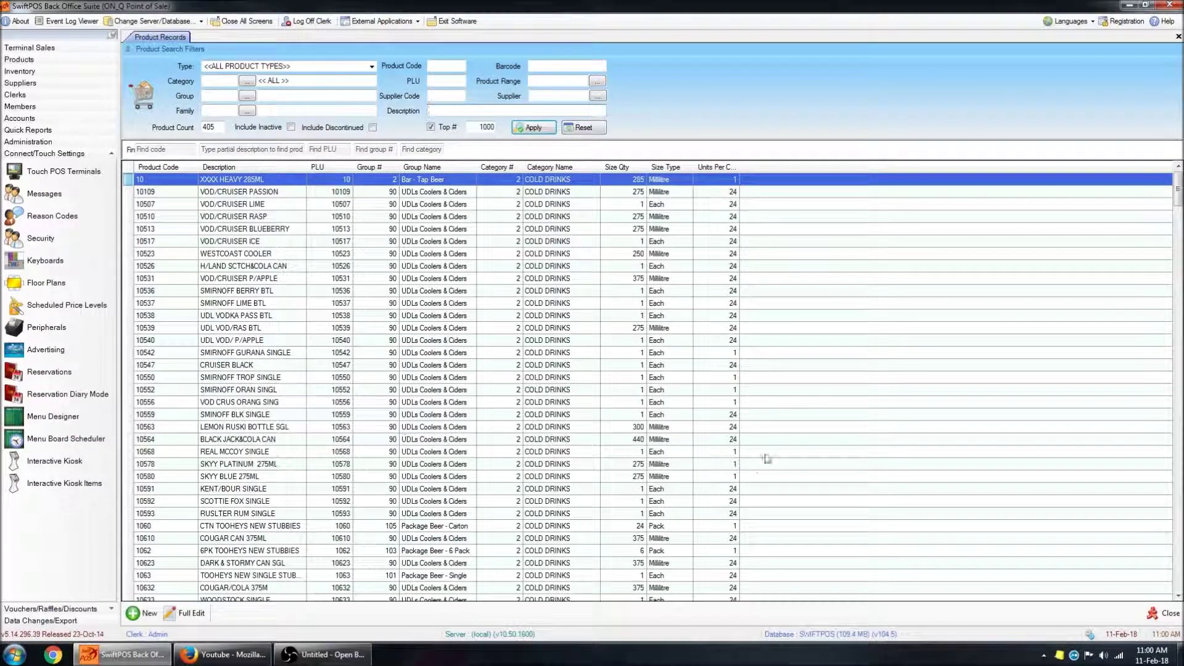
scroll(765, 455, down, 20)
scroll(594, 459, down, 15)
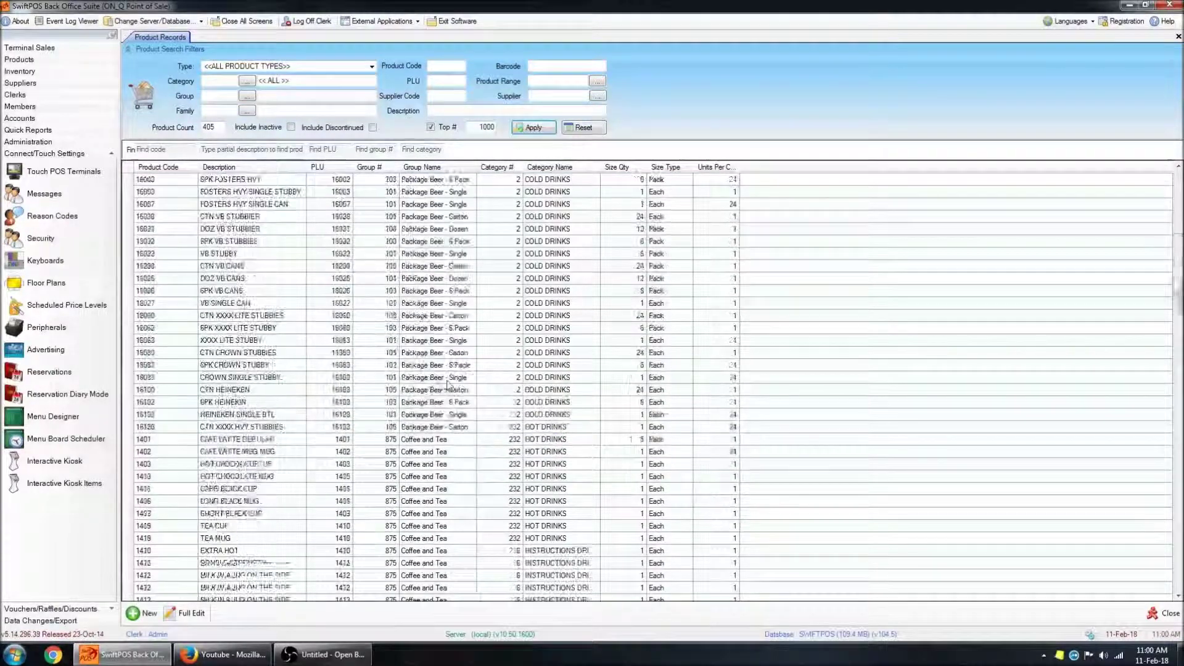
scroll(553, 390, up, 20)
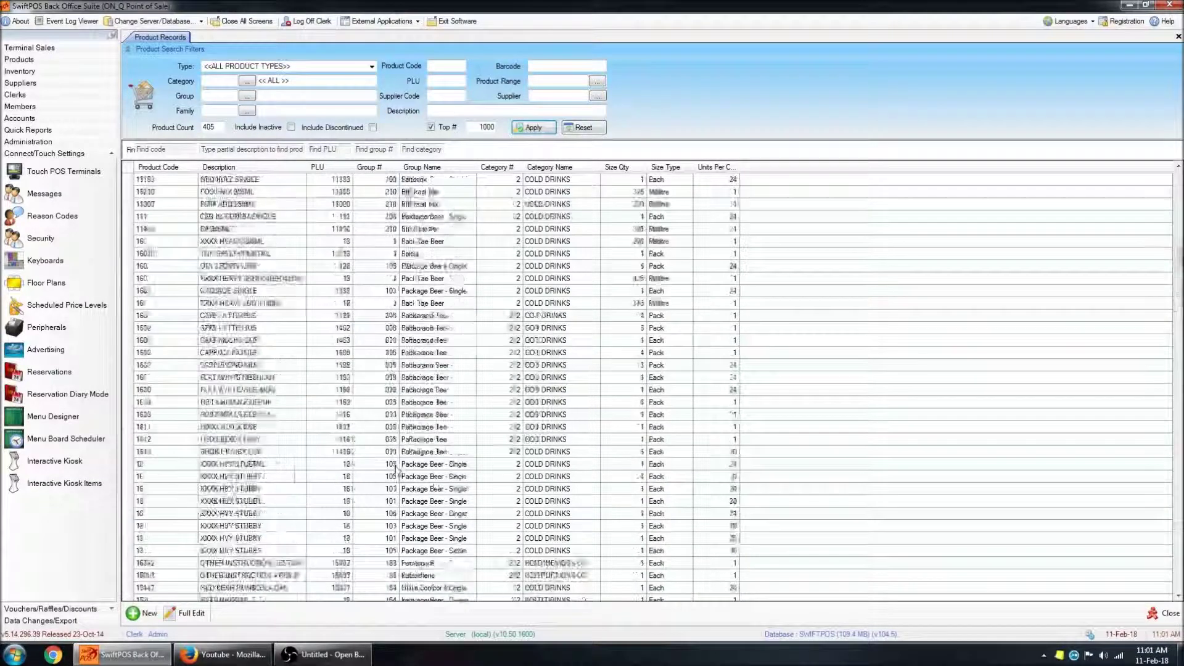